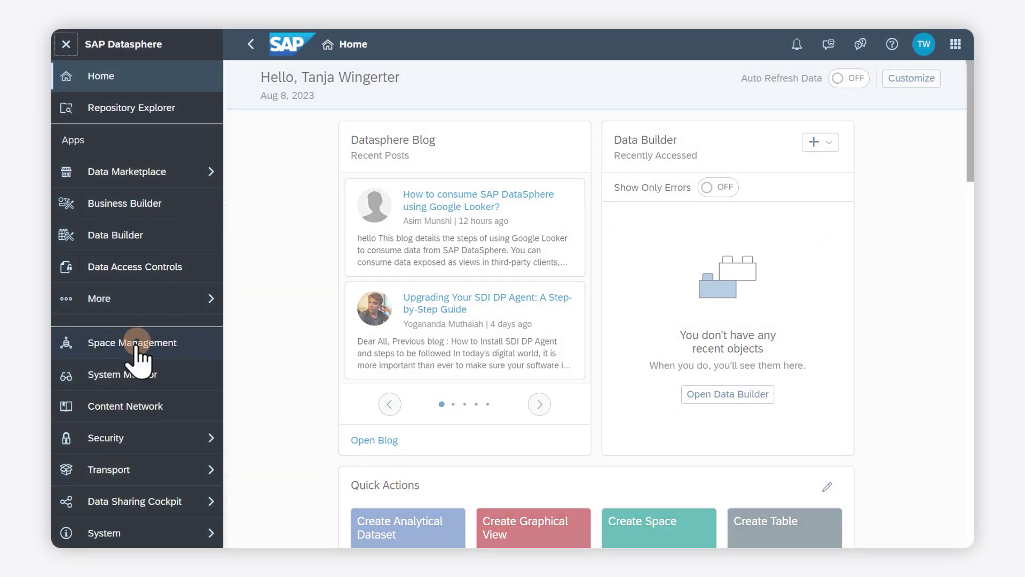
# Create a new space named DS_DEMO in Space Management
pyautogui.click(136, 341)
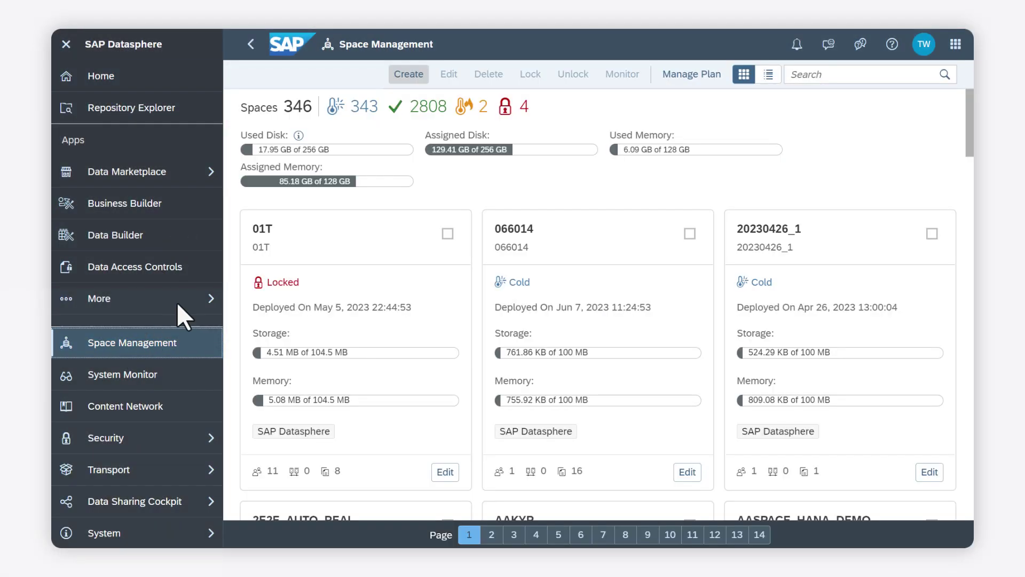
pyautogui.click(402, 74)
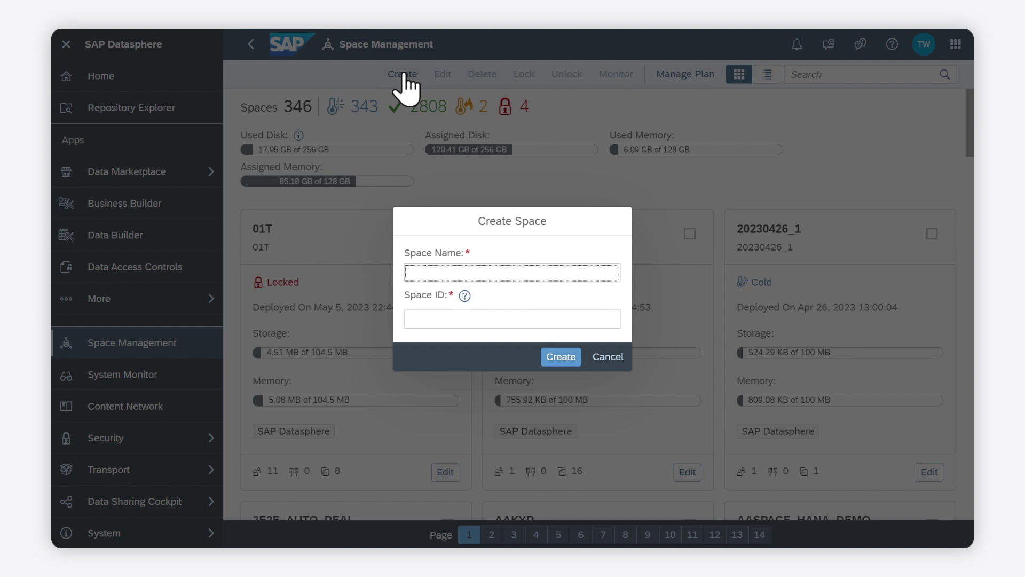
pyautogui.write('DS_DEMO')
pyautogui.click(560, 357)
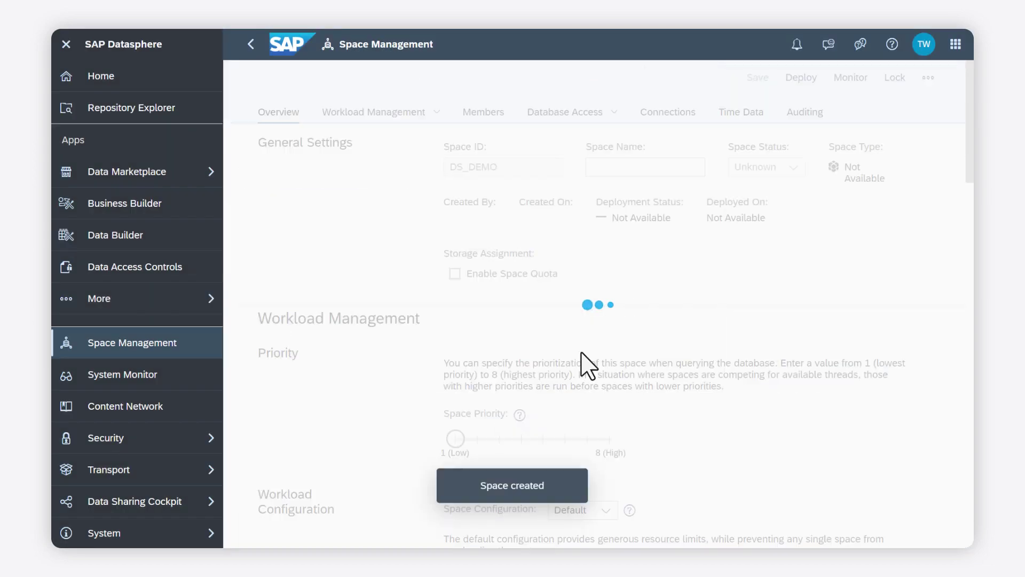
pyautogui.scroll(-3, 665, 341)
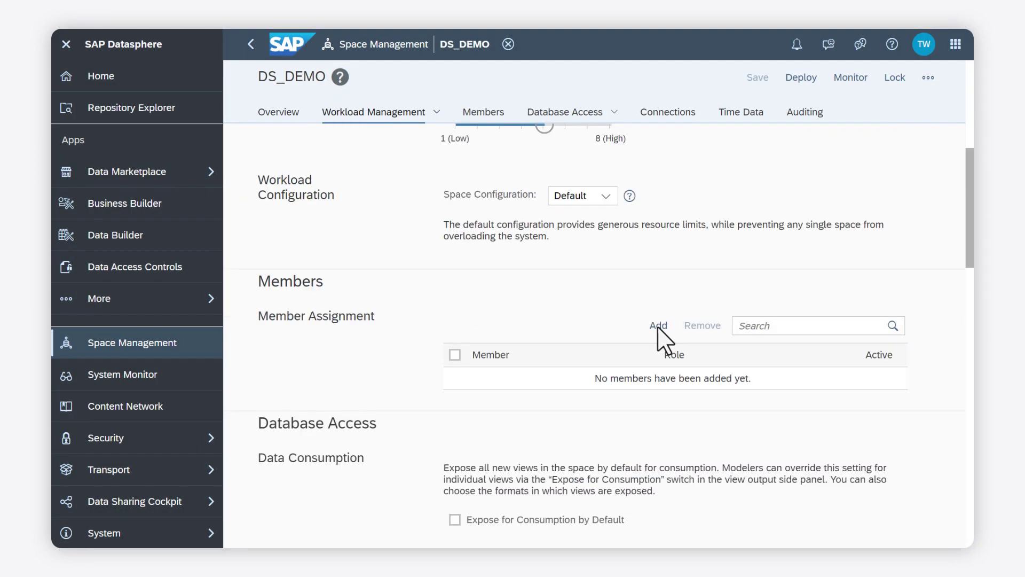
# Add the searched user as a DS_DEMO member and deploy the space
pyautogui.click(663, 327)
pyautogui.write('wingert')
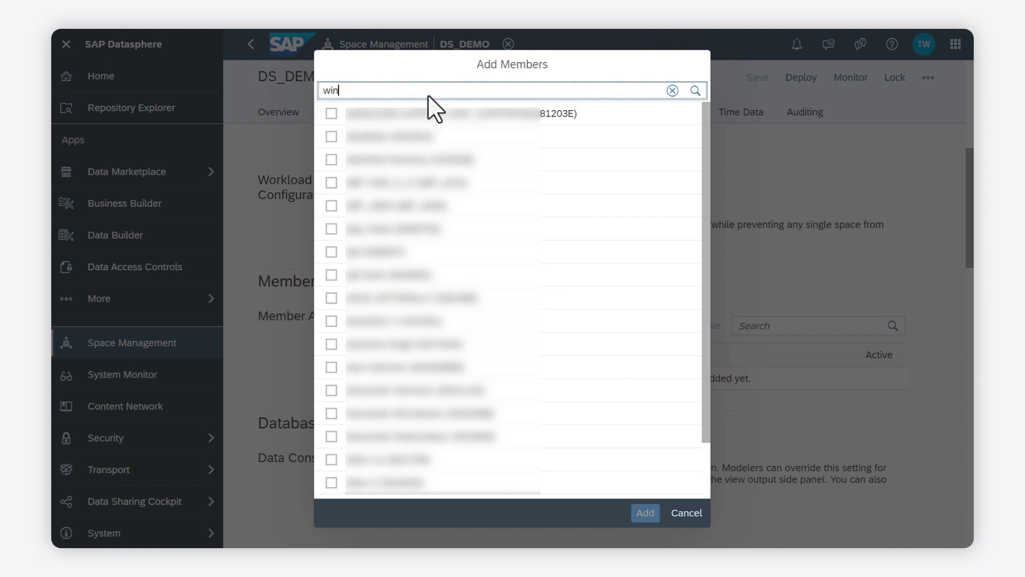
pyautogui.click(332, 136)
pyautogui.click(643, 514)
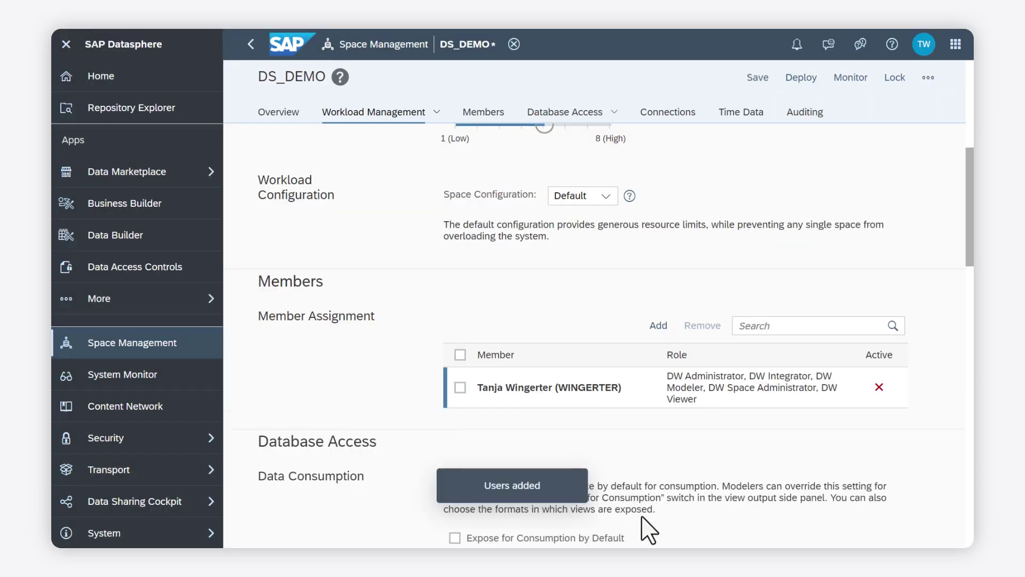
pyautogui.click(801, 77)
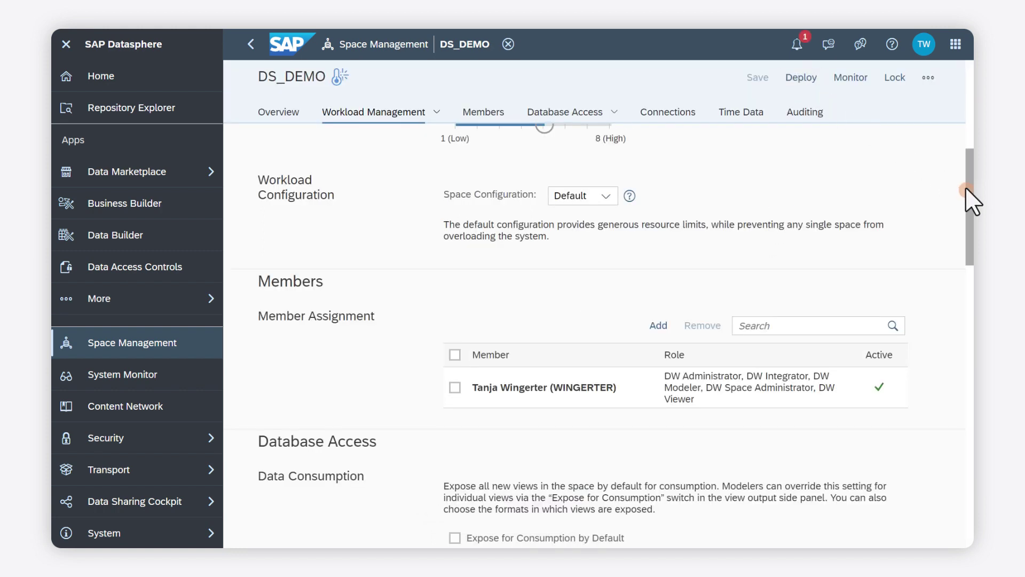
pyautogui.moveTo(971, 199); pyautogui.dragTo(970, 361)
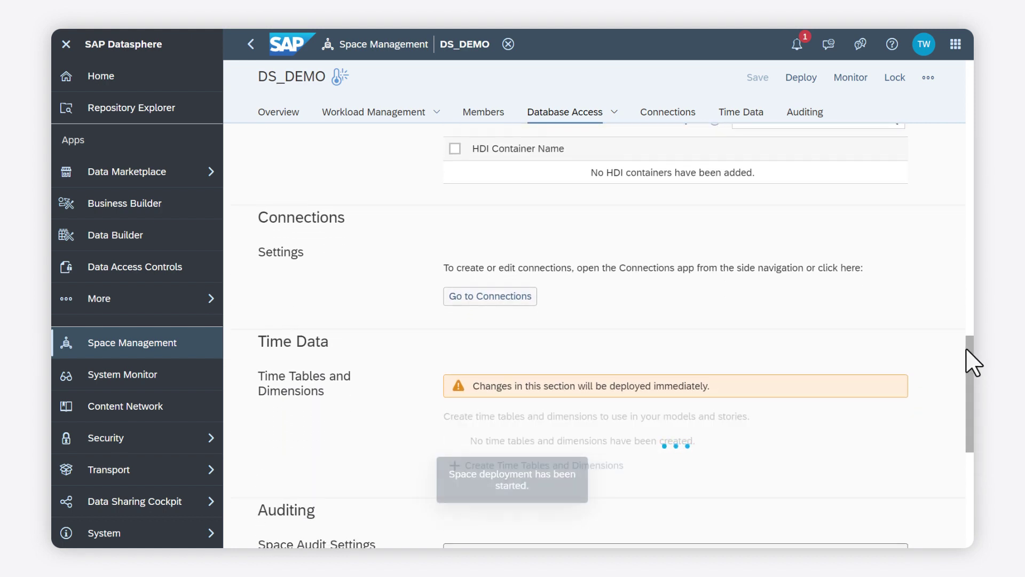
# Upload Acme Product Dimension.csv into the Data Builder as a new local table
pyautogui.click(68, 42)
pyautogui.click(66, 202)
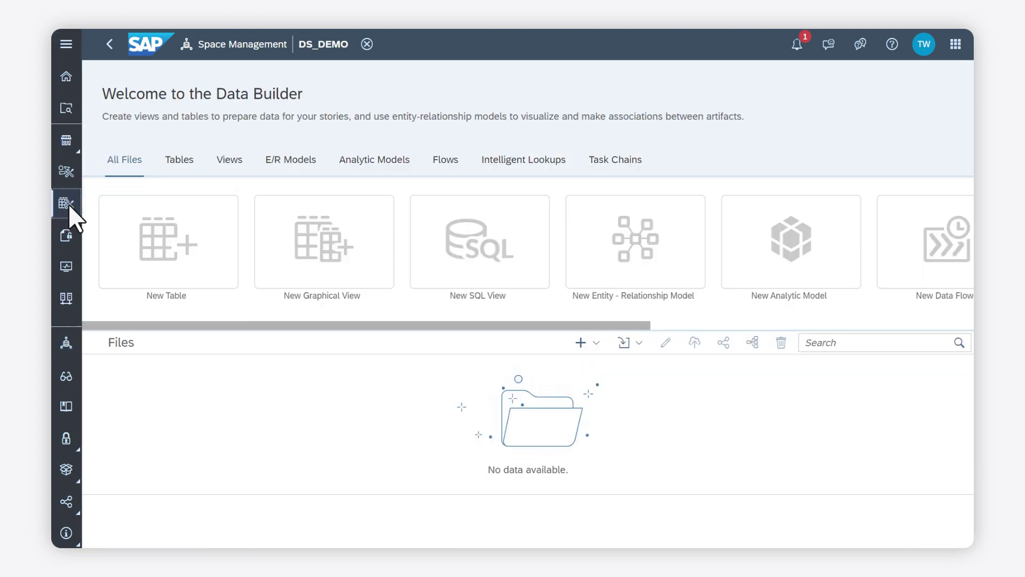
pyautogui.click(629, 343)
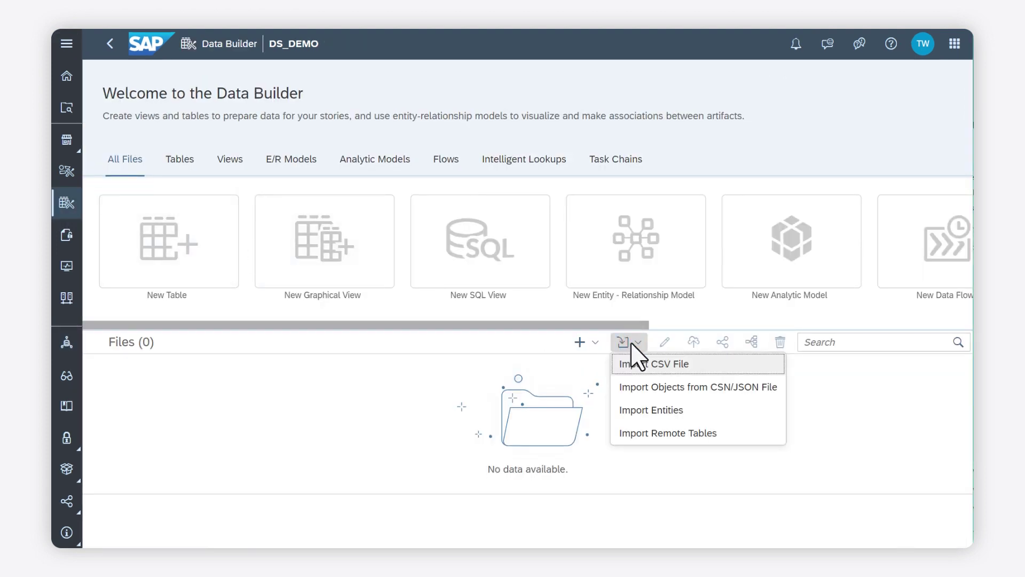
pyautogui.click(641, 364)
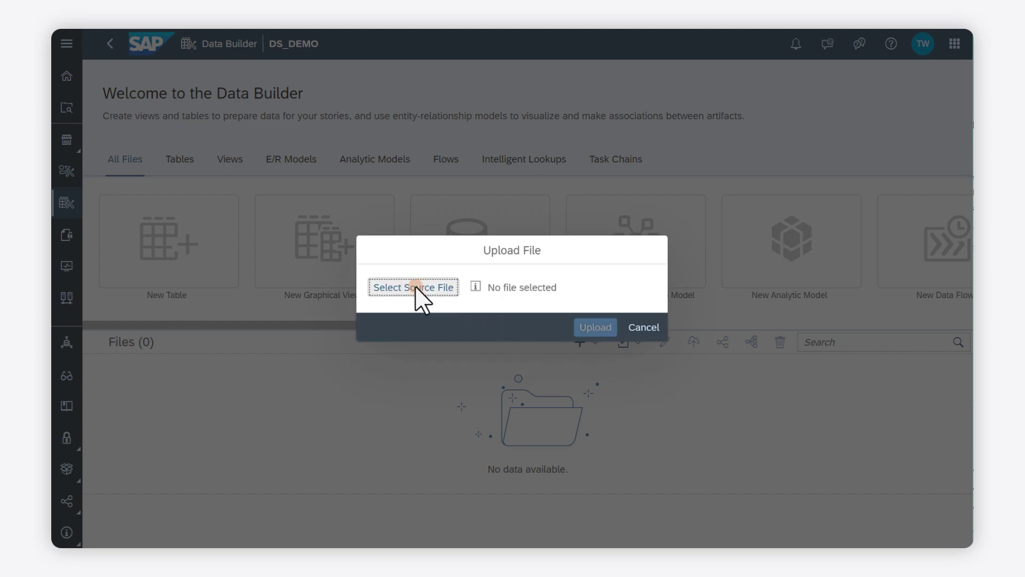
pyautogui.click(413, 286)
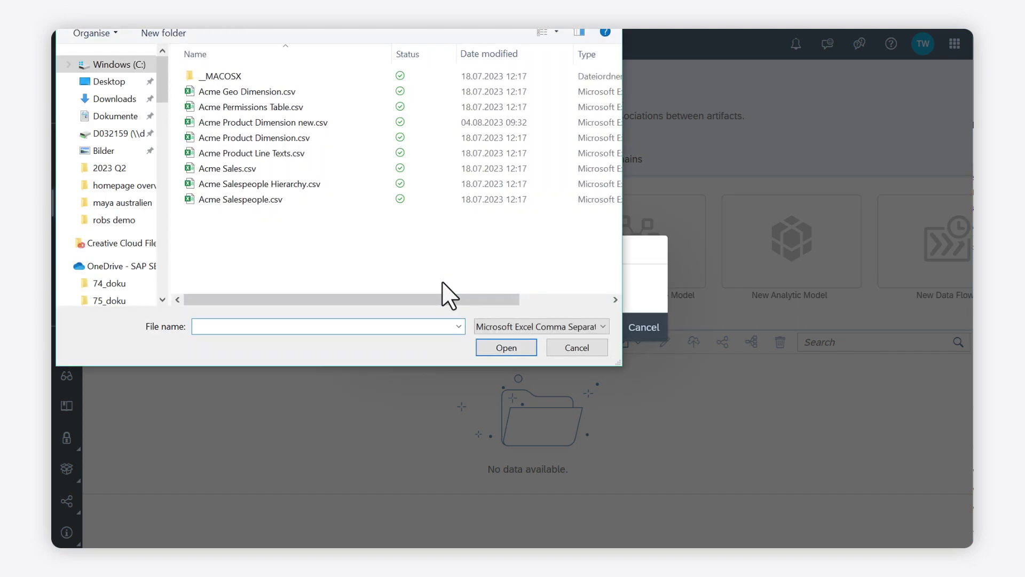
pyautogui.click(254, 138)
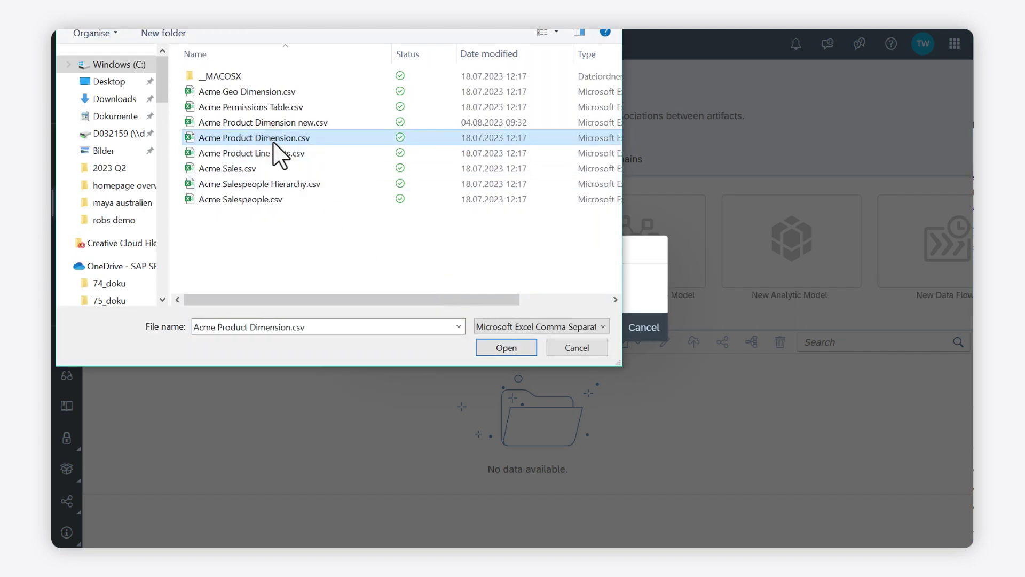
pyautogui.click(506, 346)
pyautogui.click(595, 361)
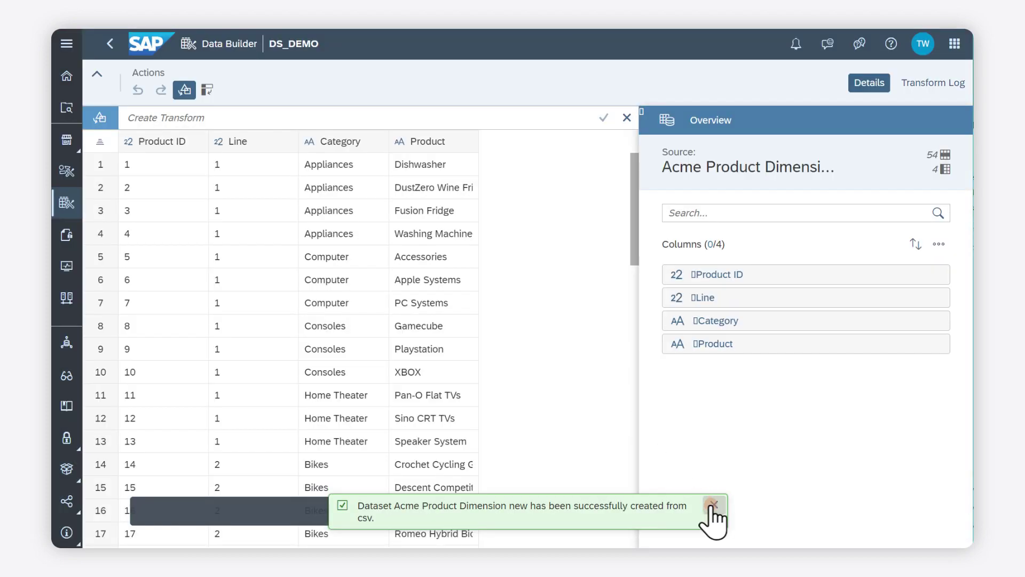
# Deploy the imported Acme Product Dimension table
pyautogui.click(712, 506)
pyautogui.click(553, 511)
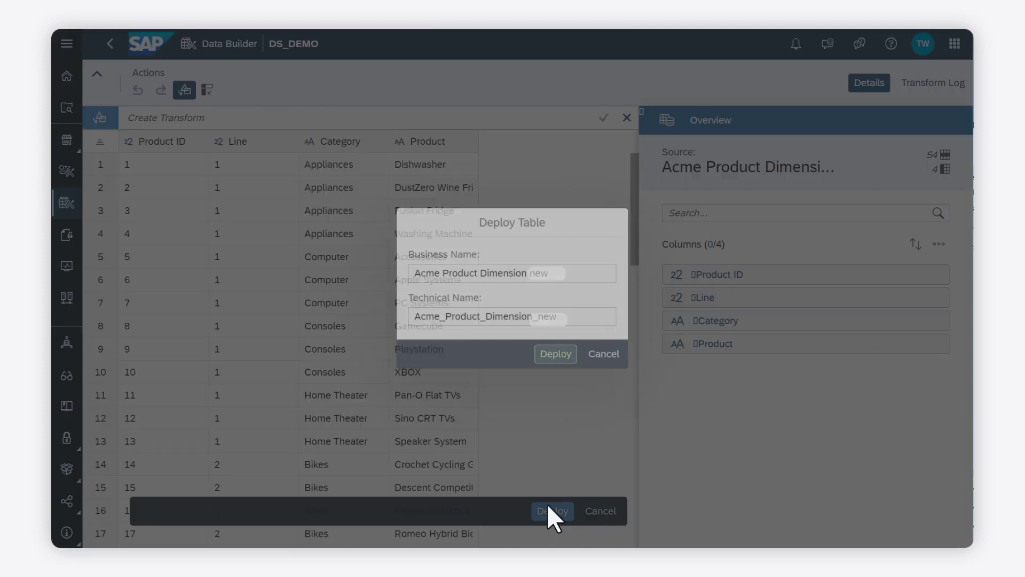
pyautogui.click(555, 354)
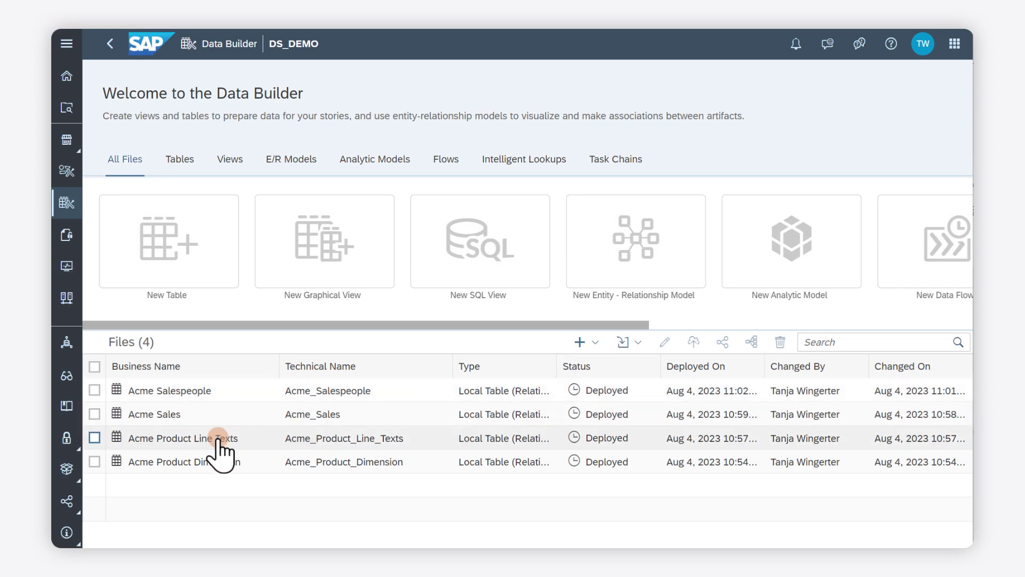
# Make Acme Product Line Texts a text table keyed on ID and Language
pyautogui.click(218, 438)
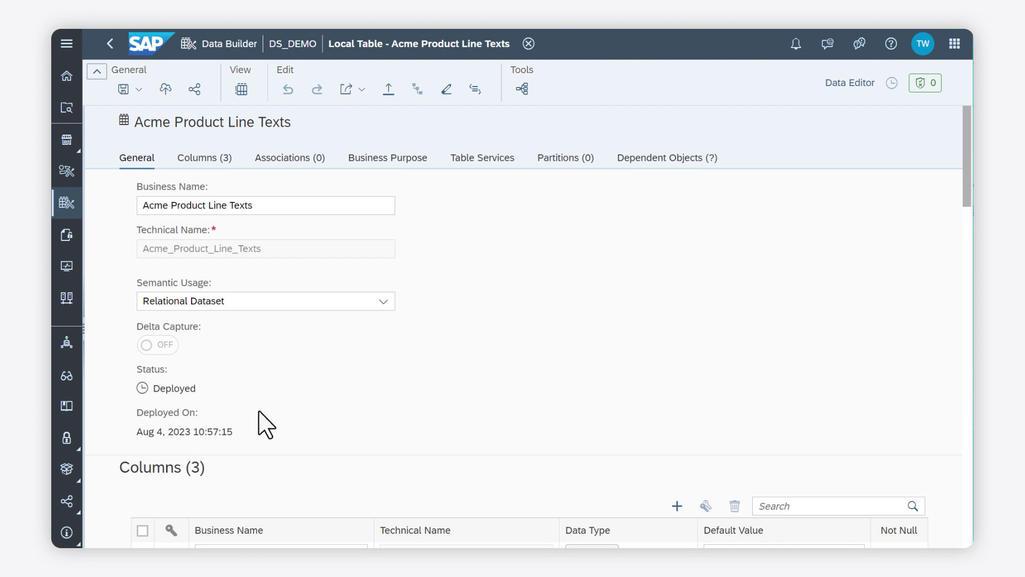
pyautogui.click(384, 301)
pyautogui.click(233, 368)
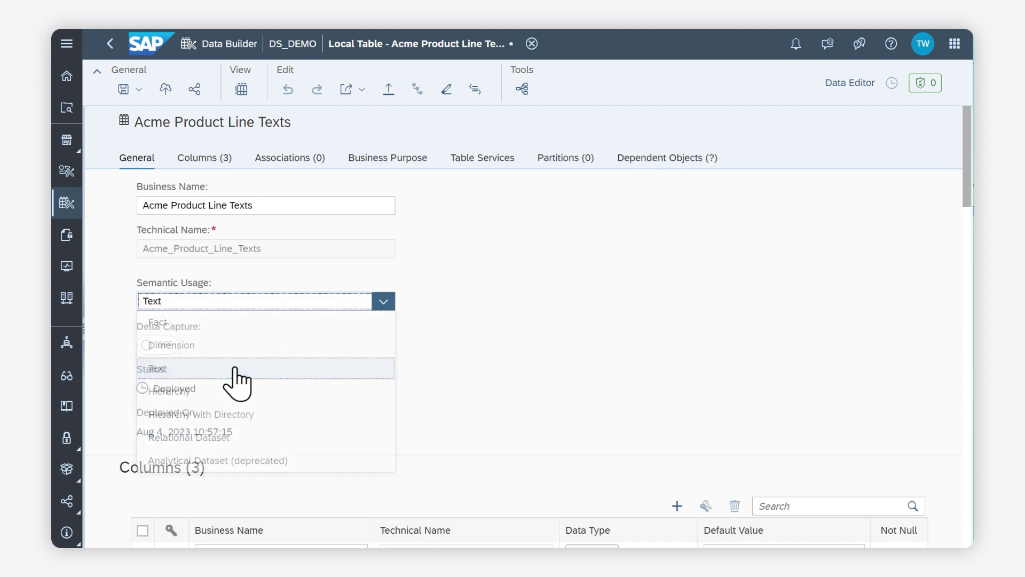
pyautogui.scroll(-3, 384, 400)
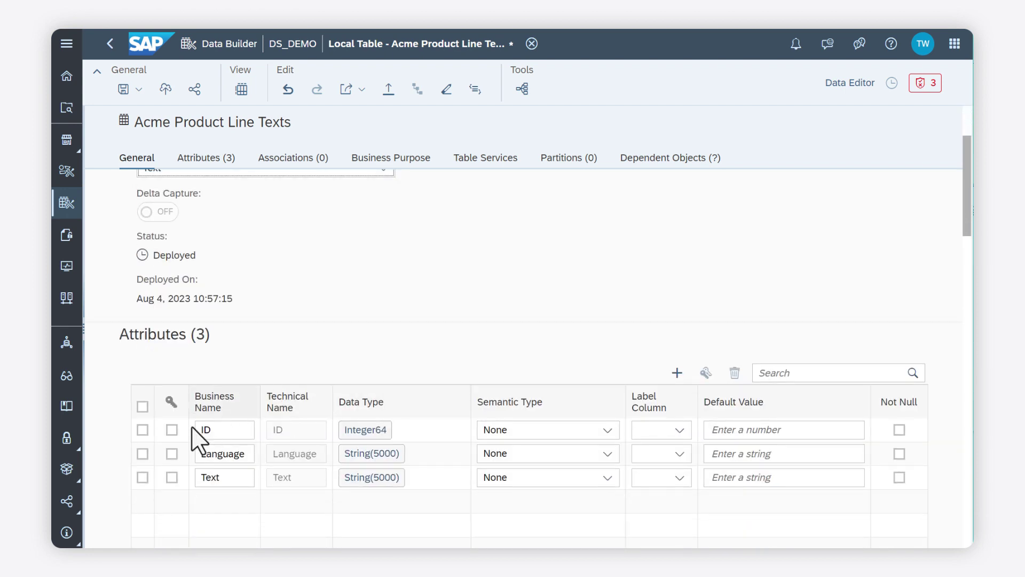
pyautogui.click(172, 430)
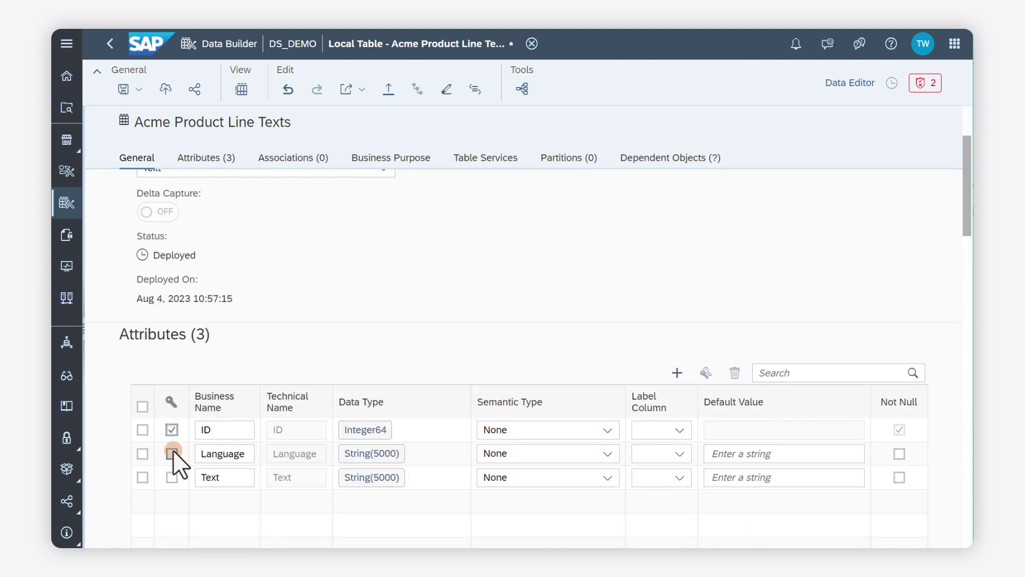
pyautogui.click(173, 453)
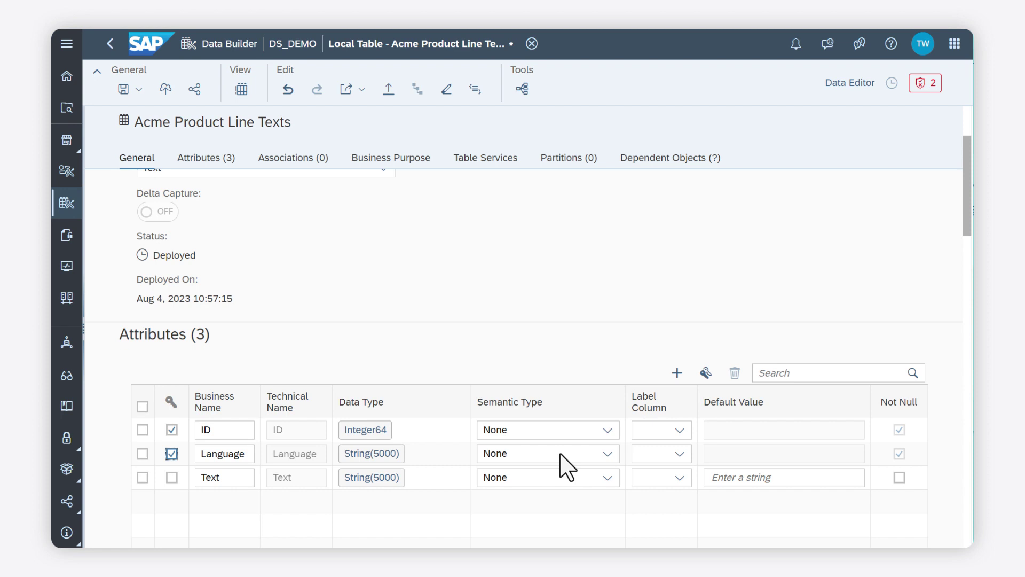
# Set Language and Text semantic types on those attributes, then save and deploy the table
pyautogui.click(608, 453)
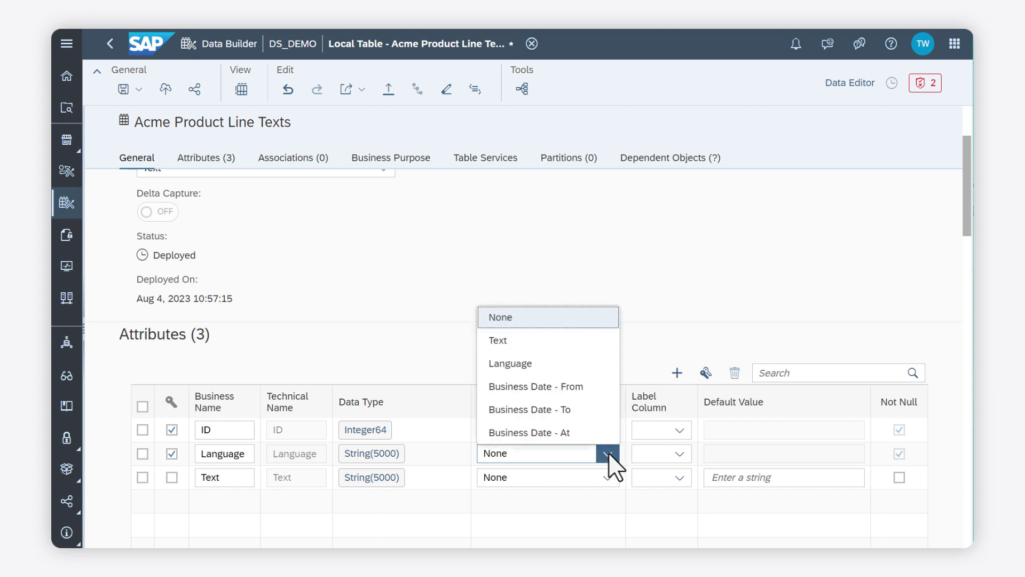
pyautogui.click(510, 363)
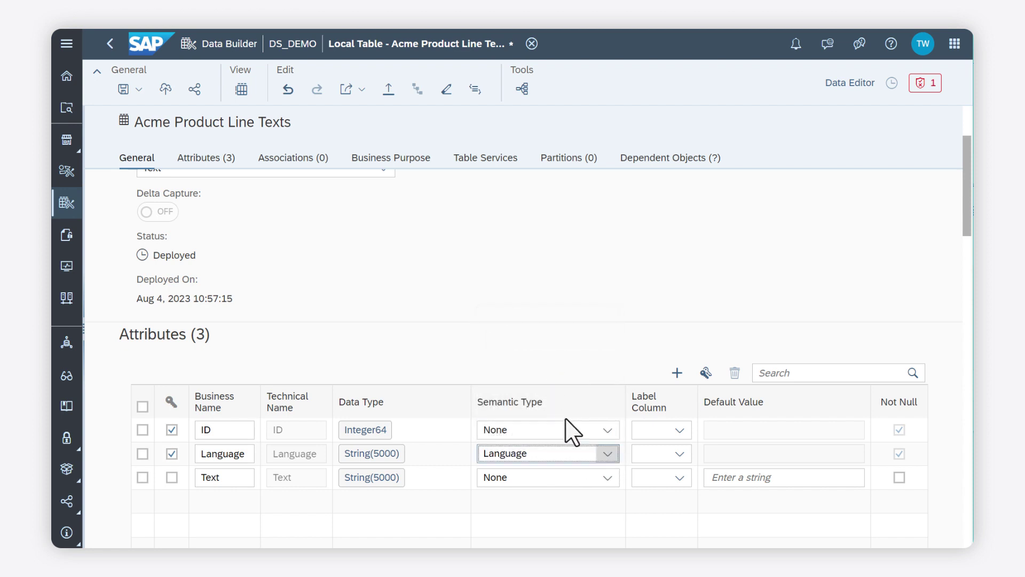
pyautogui.click(607, 478)
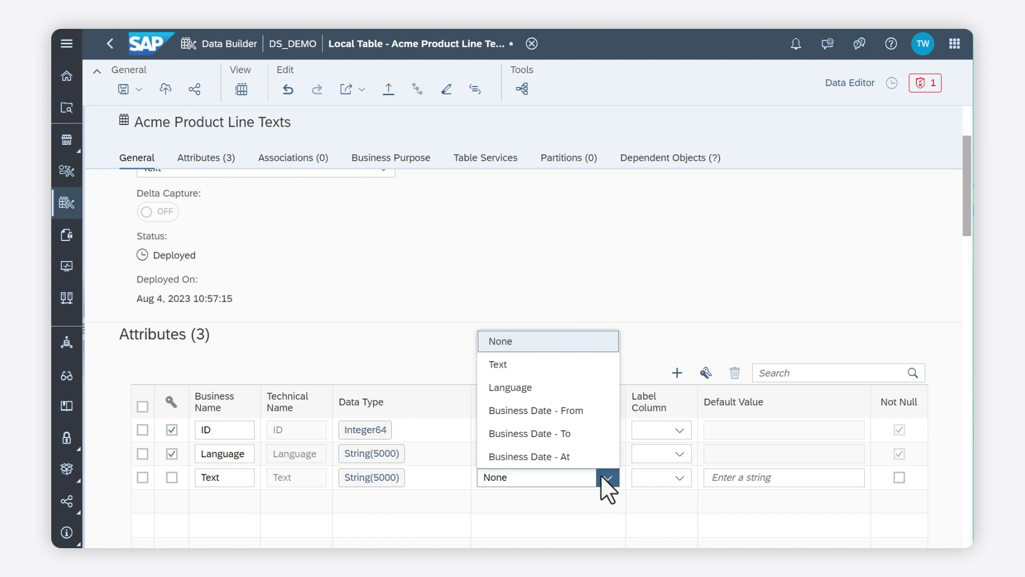
pyautogui.click(522, 365)
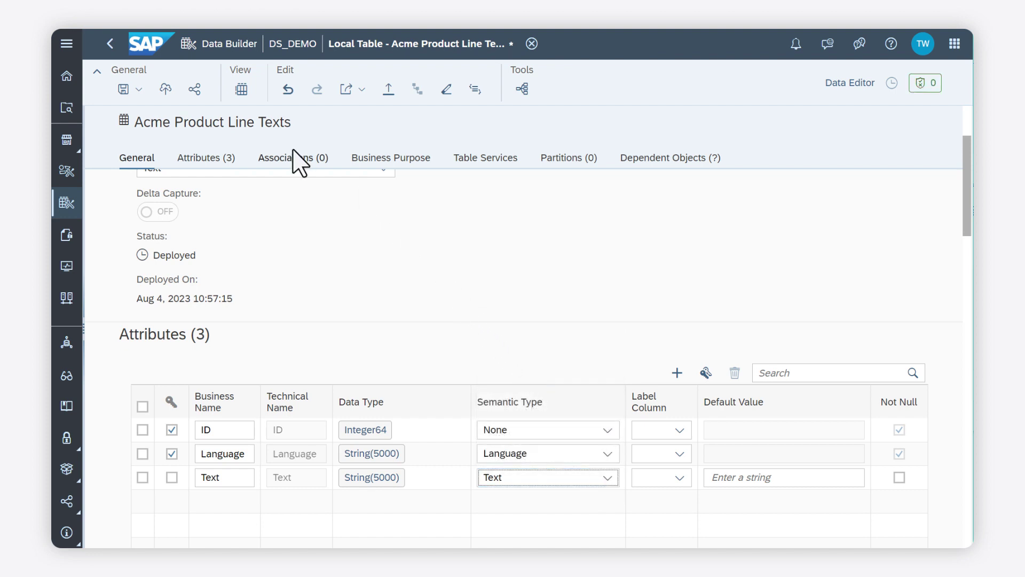
pyautogui.click(129, 89)
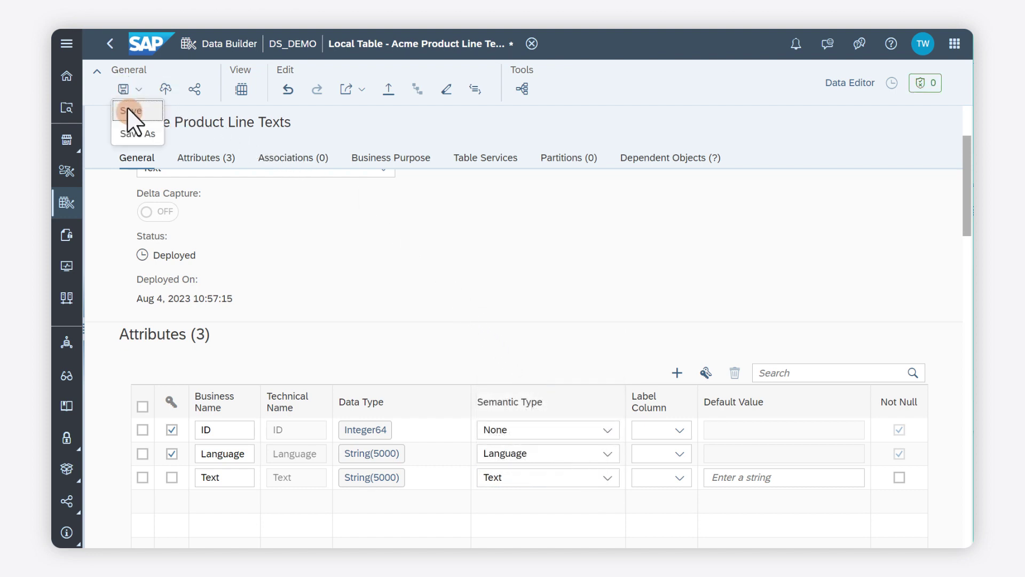
pyautogui.click(128, 111)
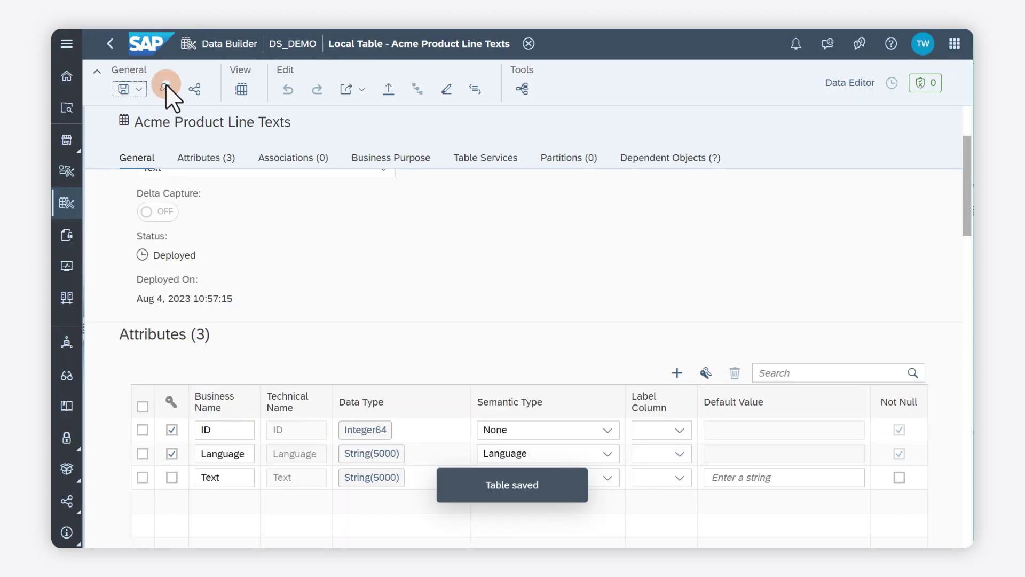
pyautogui.click(166, 87)
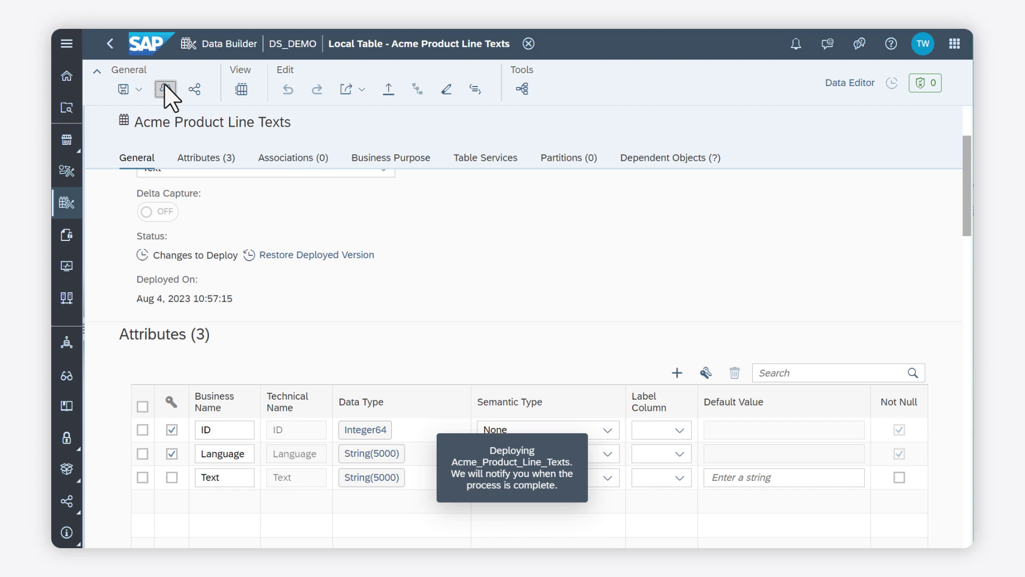
# Make Acme Product Dimension a dimension with Product ID as its key
pyautogui.click(293, 44)
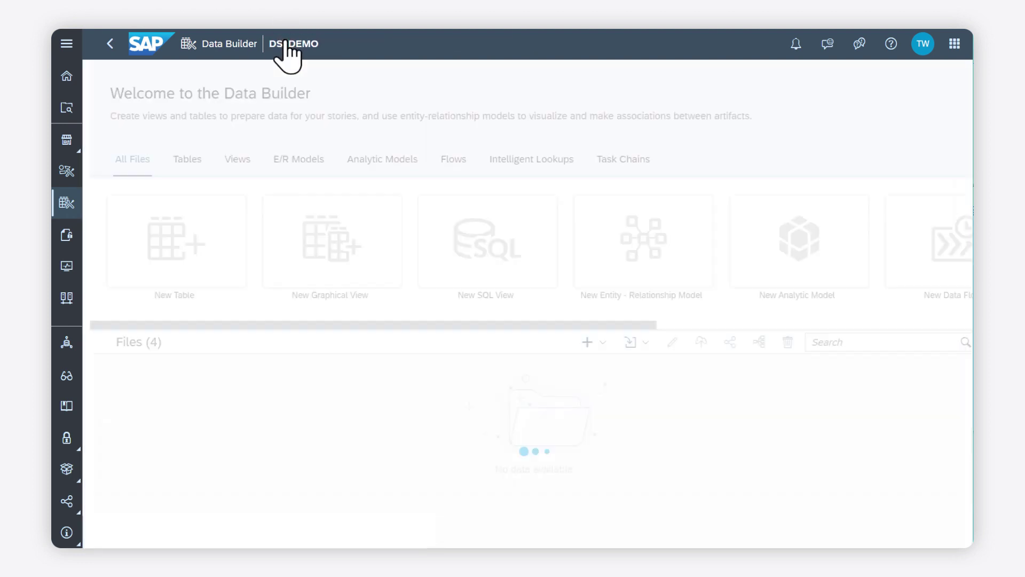
pyautogui.click(184, 462)
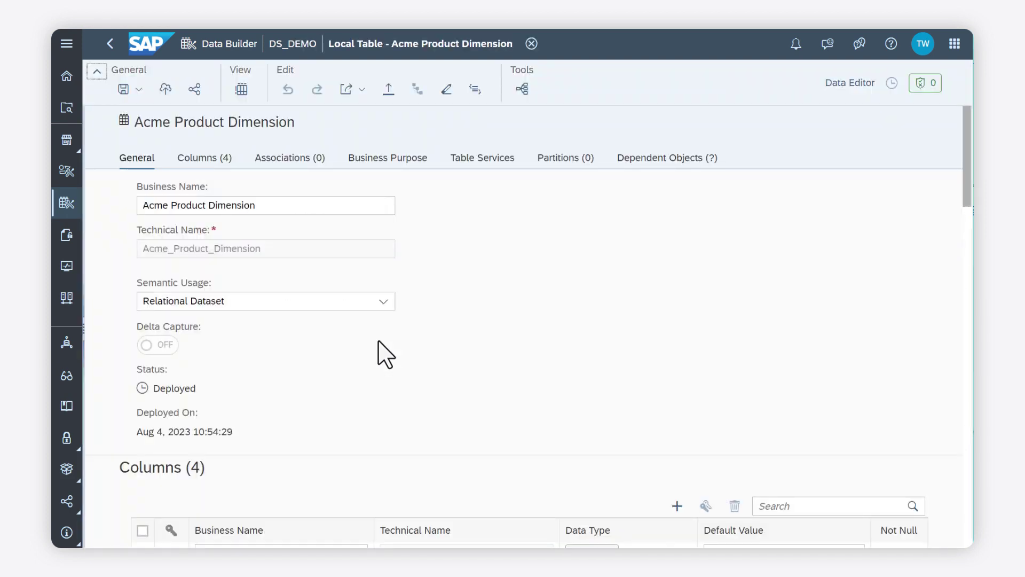
pyautogui.click(383, 302)
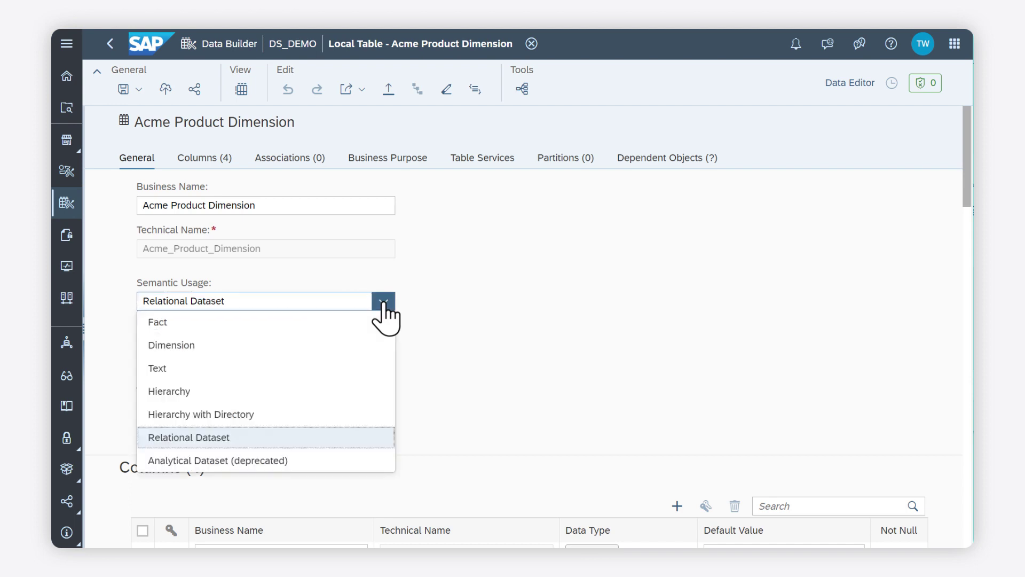
pyautogui.click(297, 346)
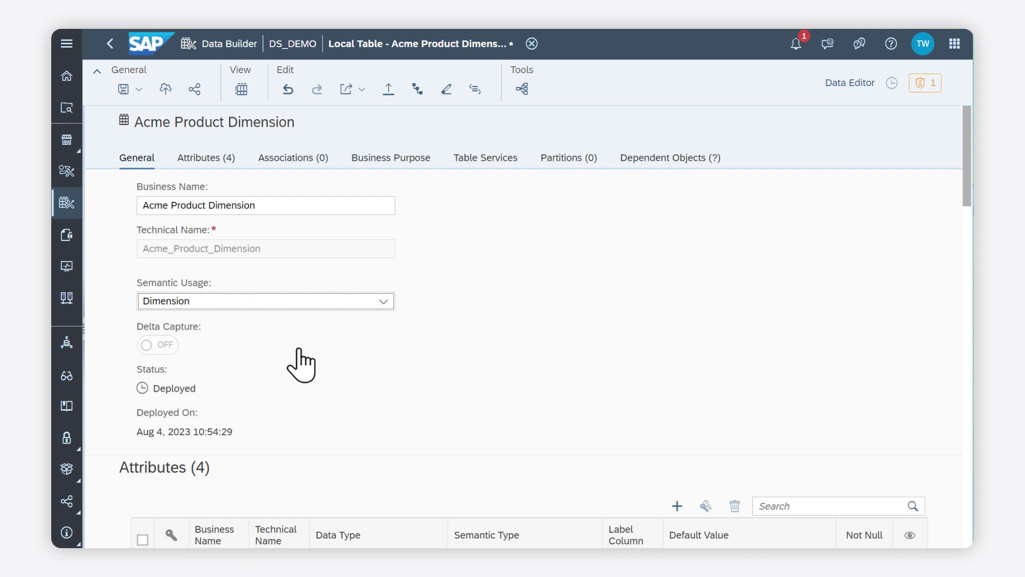
pyautogui.scroll(-3, 302, 363)
pyautogui.click(171, 429)
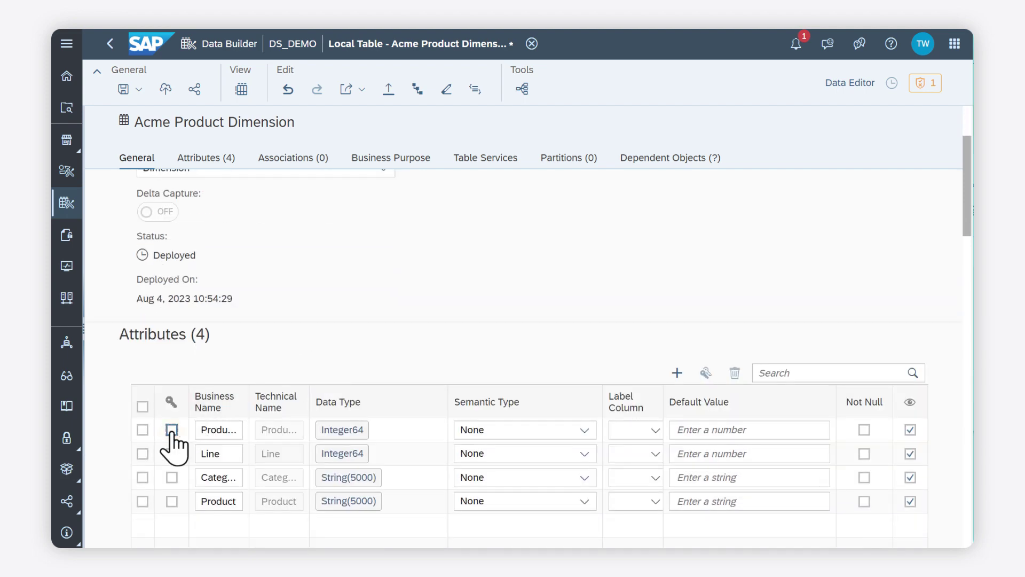
pyautogui.scroll(-5, 329, 409)
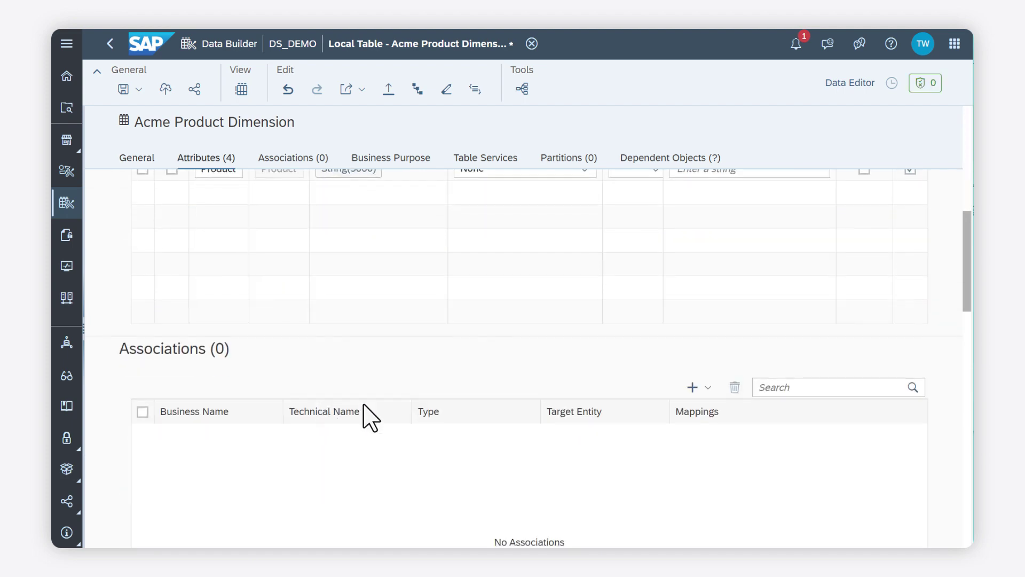
# Add a text association to Acme Product Line Texts, mapping Line to ID
pyautogui.click(706, 388)
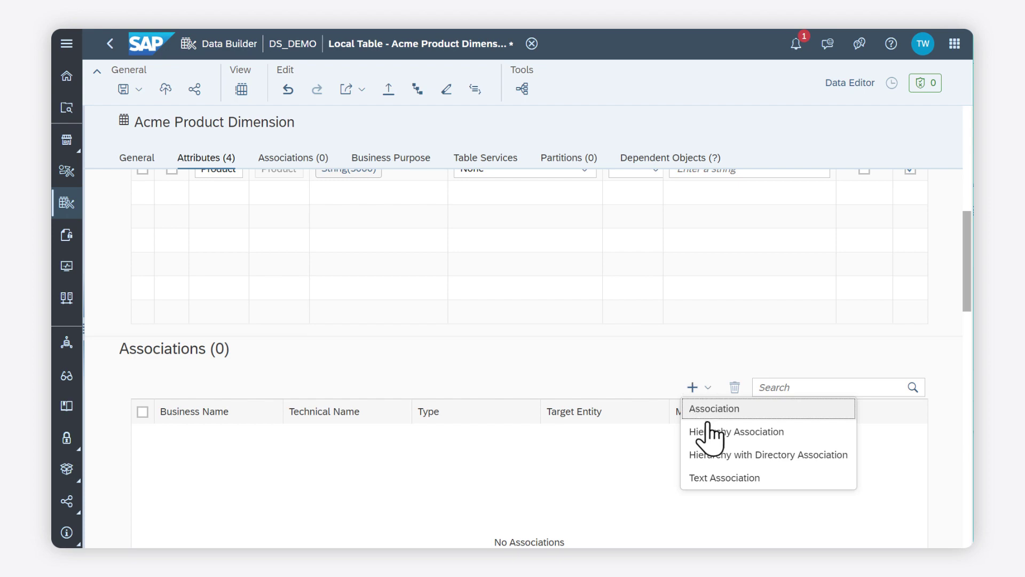
pyautogui.click(724, 477)
pyautogui.click(480, 228)
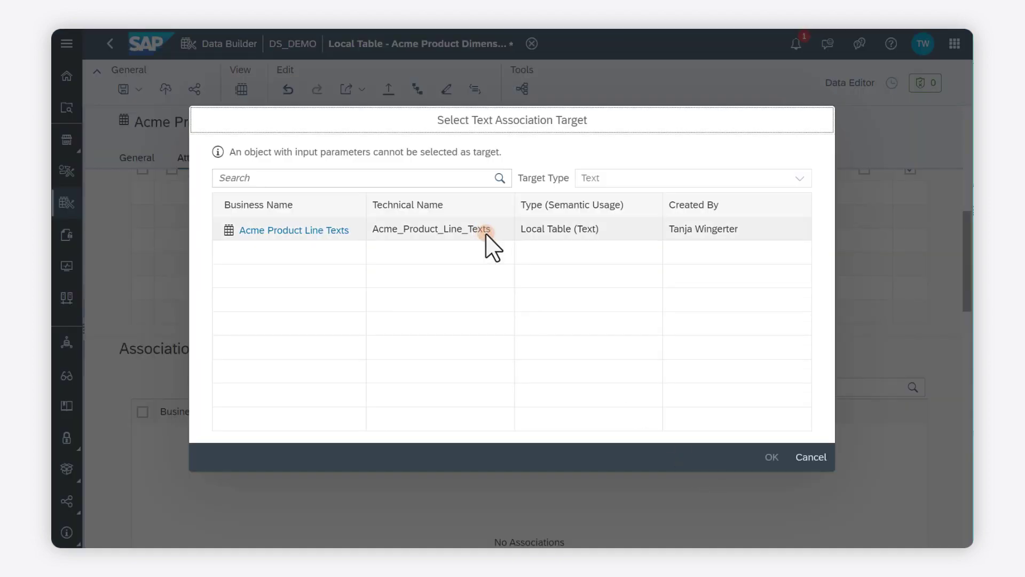
pyautogui.click(769, 455)
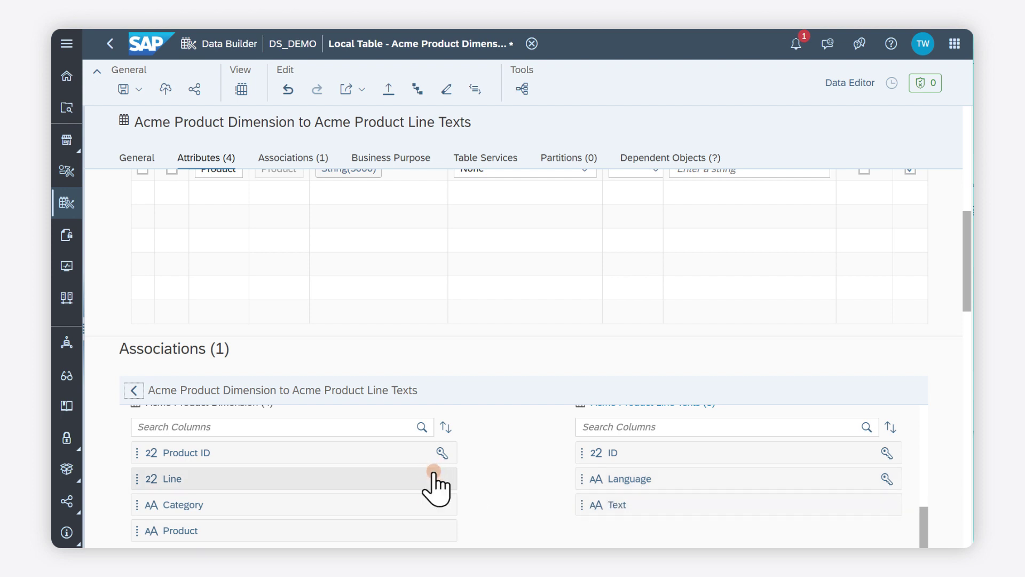
pyautogui.moveTo(440, 478); pyautogui.dragTo(603, 453)
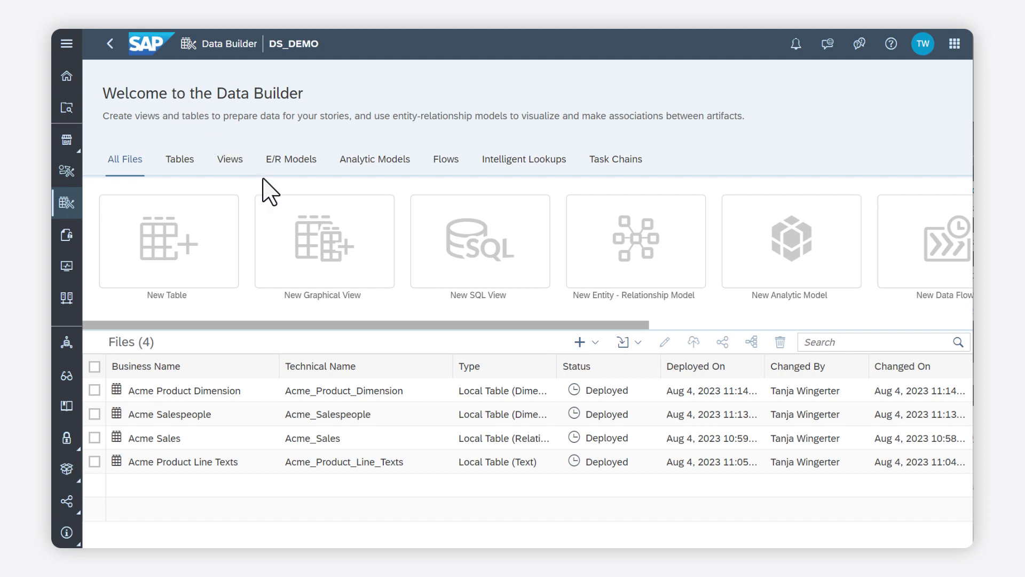
# Build a new graphical view inner-joining Acme Sales with Acme Product Dimension, then select the output node
pyautogui.click(324, 244)
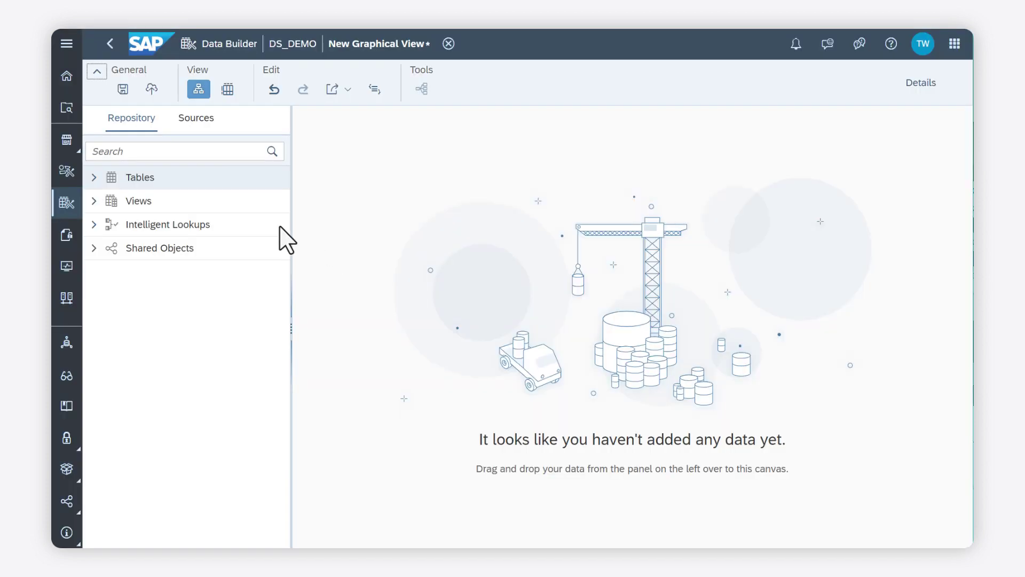
pyautogui.click(96, 176)
pyautogui.click(160, 248)
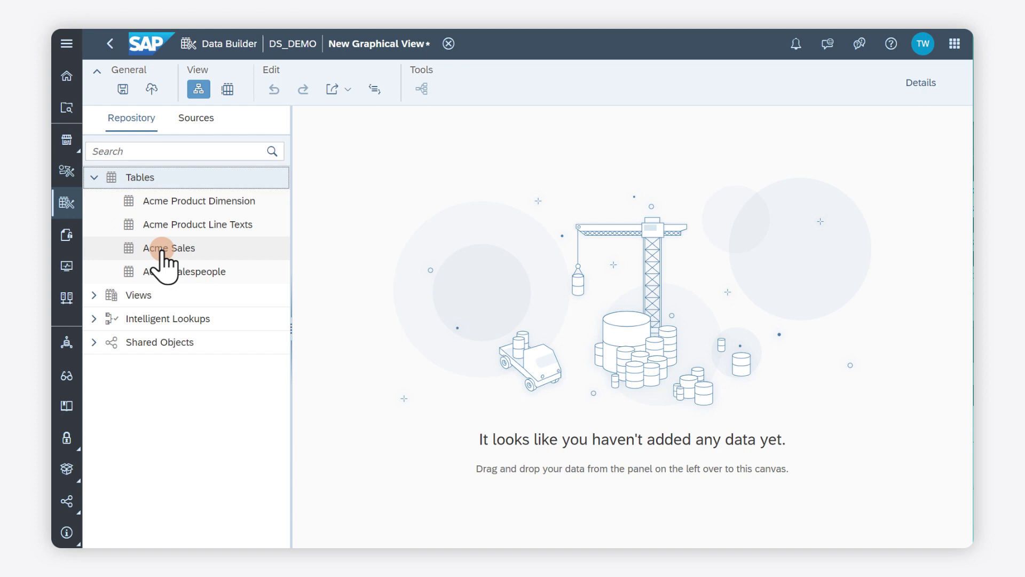
pyautogui.moveTo(248, 284); pyautogui.dragTo(608, 350)
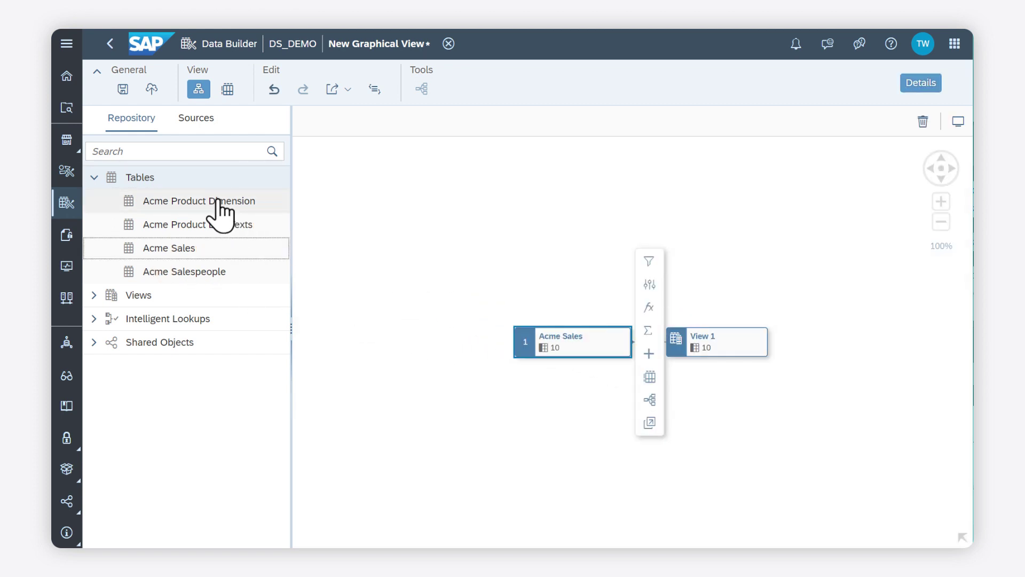
pyautogui.moveTo(220, 205); pyautogui.dragTo(563, 341)
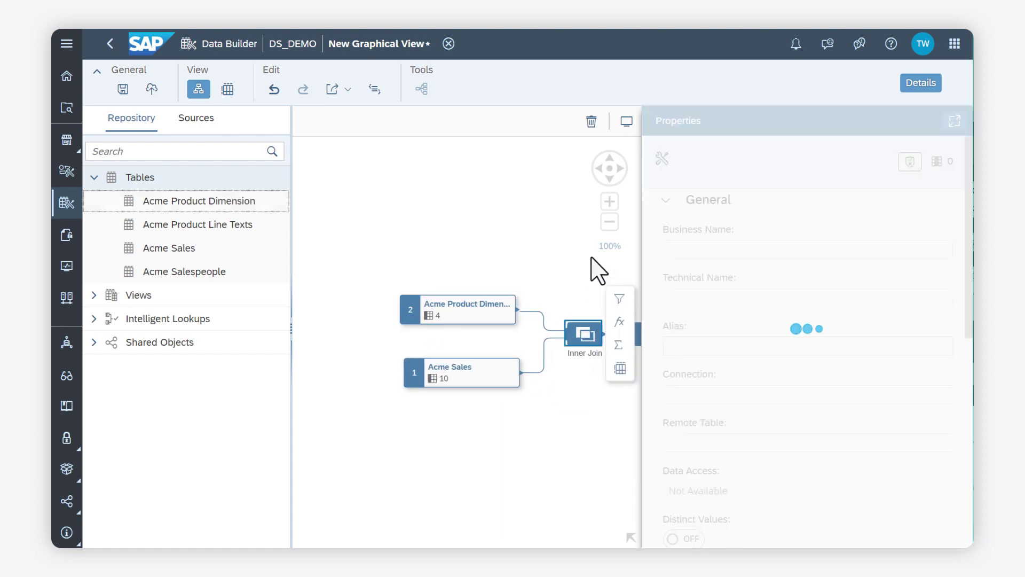
pyautogui.click(627, 127)
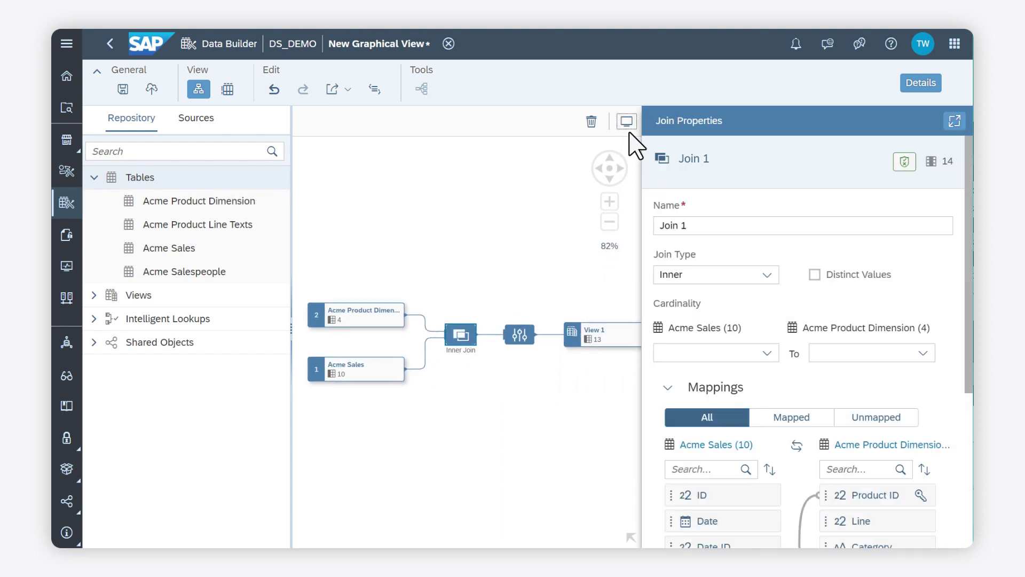
# Rename the view to Sales View with Fact semantic usage
pyautogui.click(698, 224)
pyautogui.press('BackSpace')
pyautogui.press('BackSpace')
pyautogui.click(663, 221)
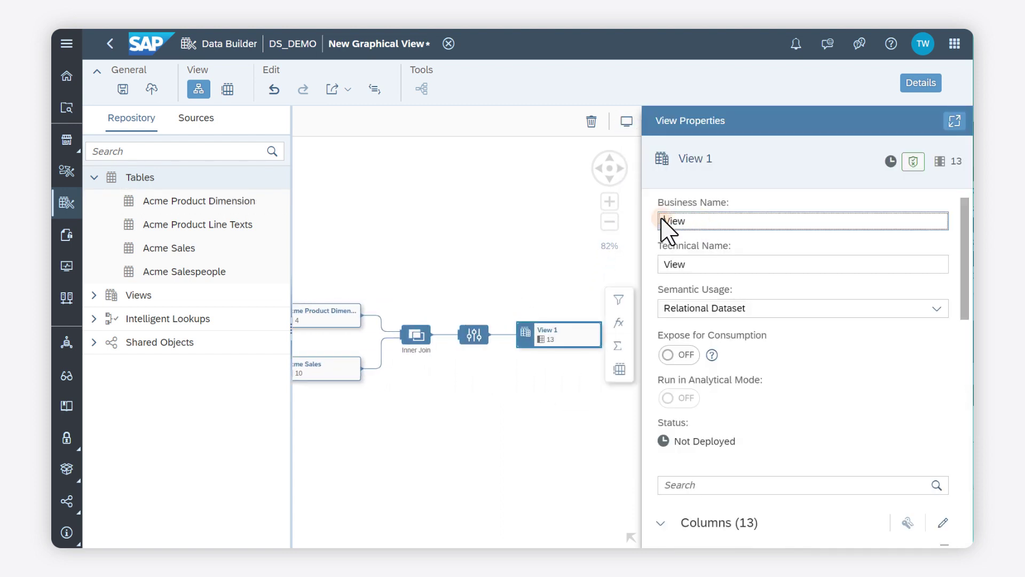
pyautogui.write('Sales')
pyautogui.click(937, 308)
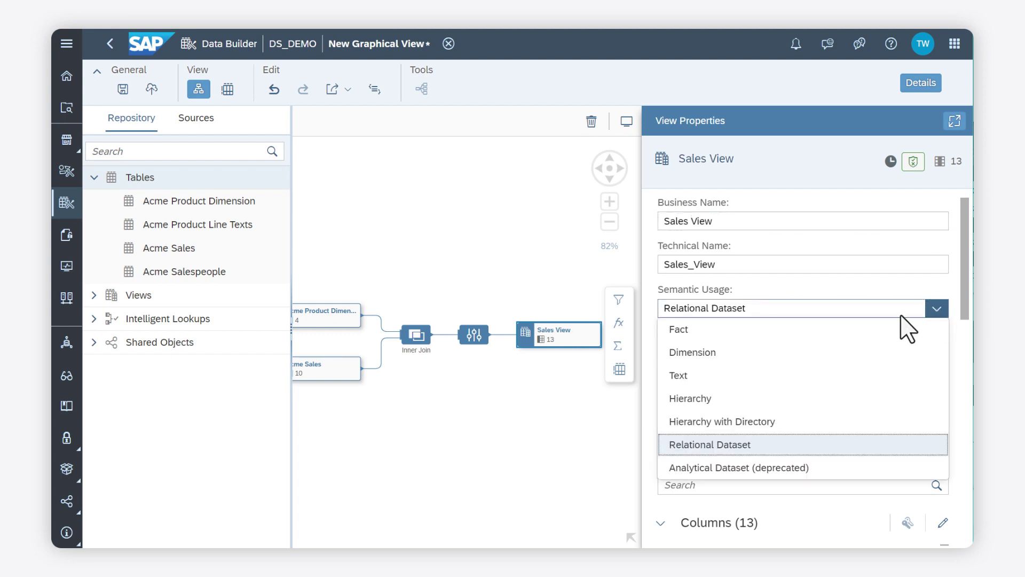
pyautogui.click(816, 329)
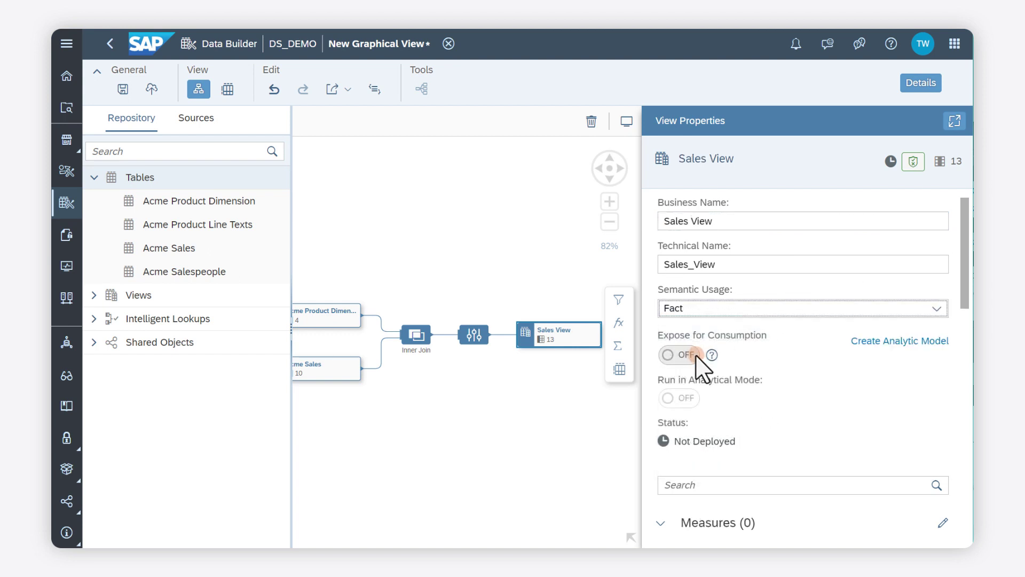
# Expose the view for consumption and make Net Sales and Gross Sales measures
pyautogui.click(679, 355)
pyautogui.scroll(-1, 882, 376)
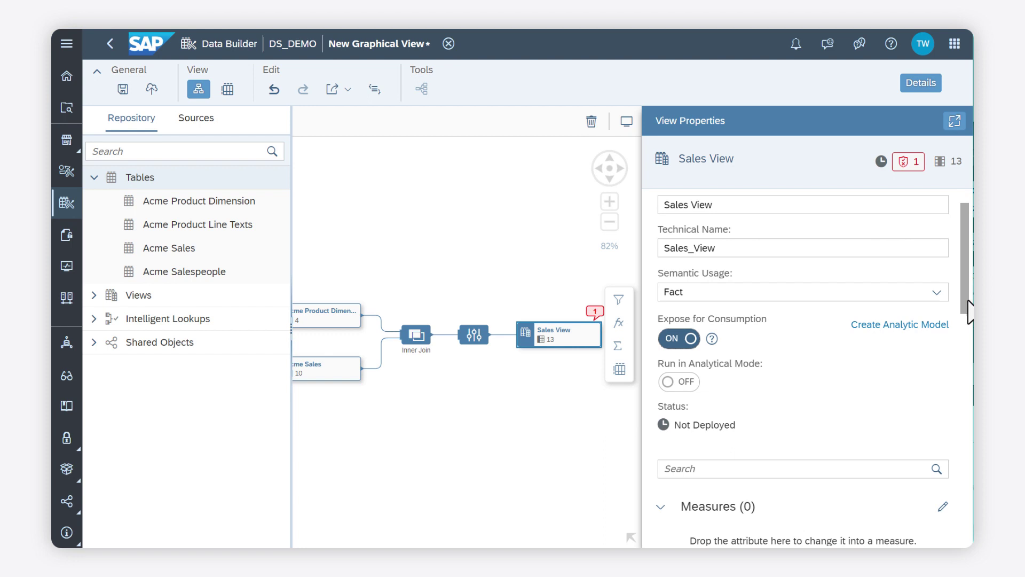
pyautogui.scroll(-5, 969, 308)
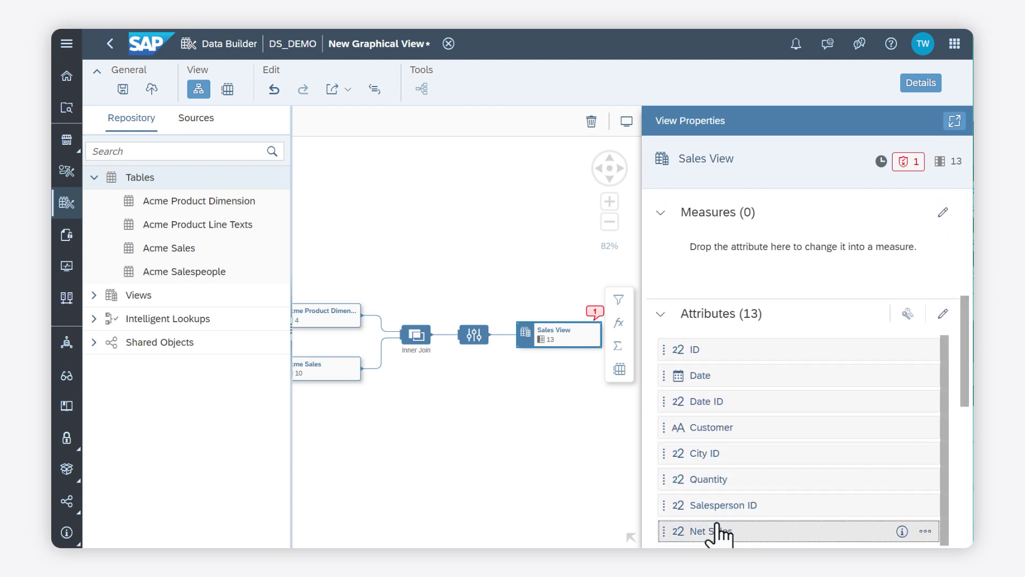
pyautogui.moveTo(718, 531); pyautogui.dragTo(737, 249)
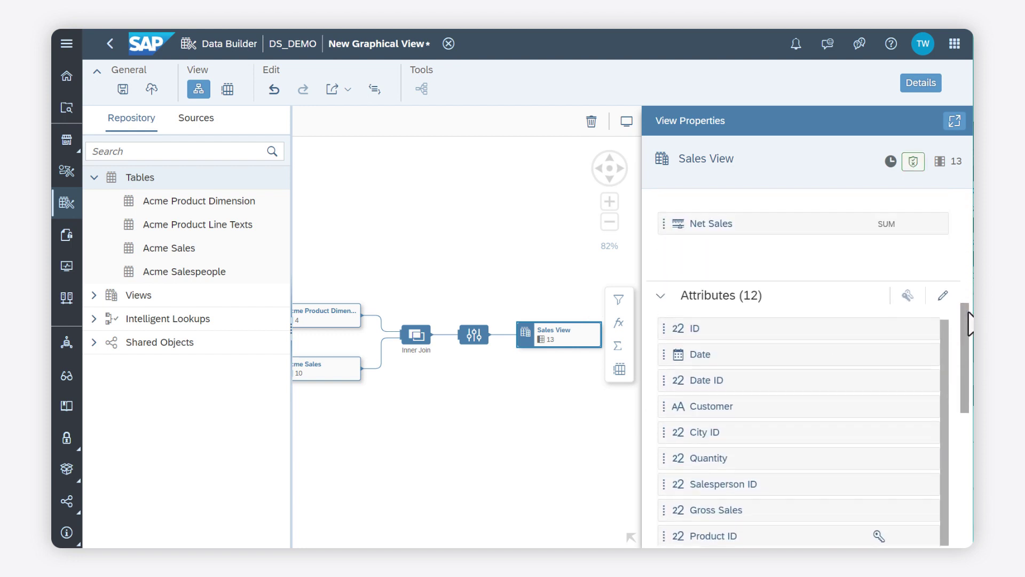
pyautogui.scroll(1, 922, 361)
pyautogui.moveTo(717, 509); pyautogui.dragTo(720, 233)
pyautogui.moveTo(964, 352); pyautogui.dragTo(964, 461)
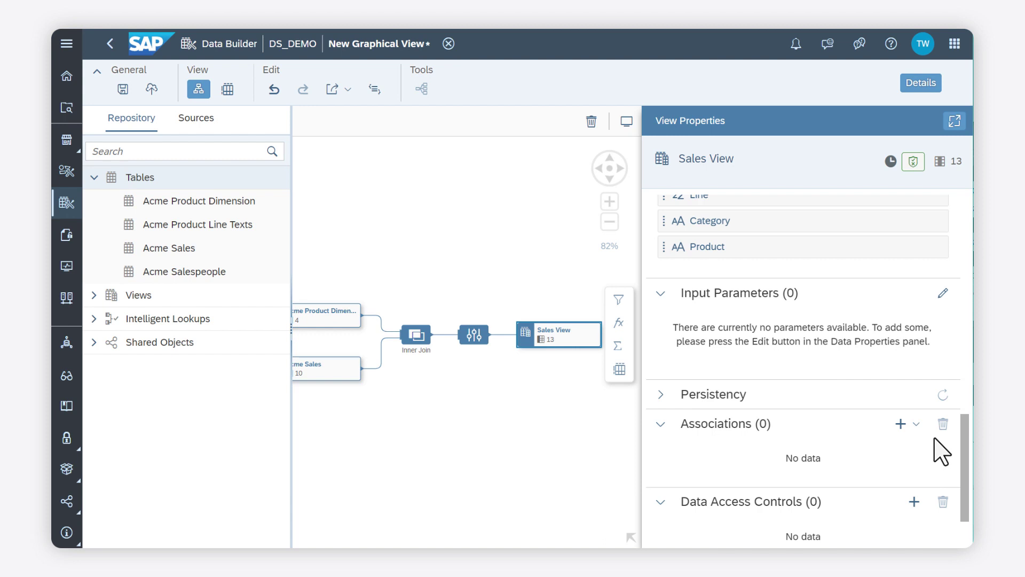
# Add a Sales View association to Acme Salespeople and return to the view properties
pyautogui.click(900, 424)
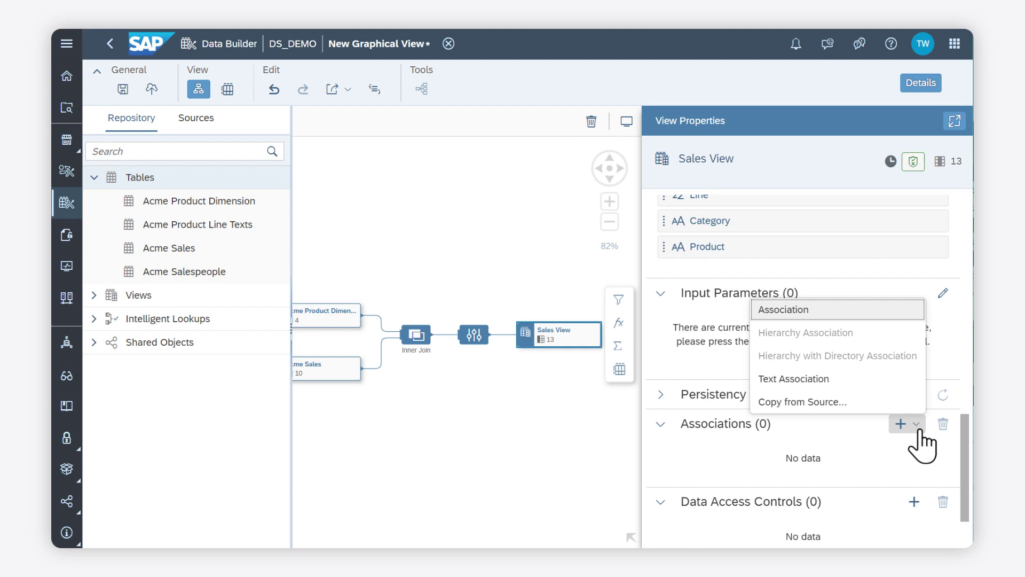
pyautogui.click(818, 309)
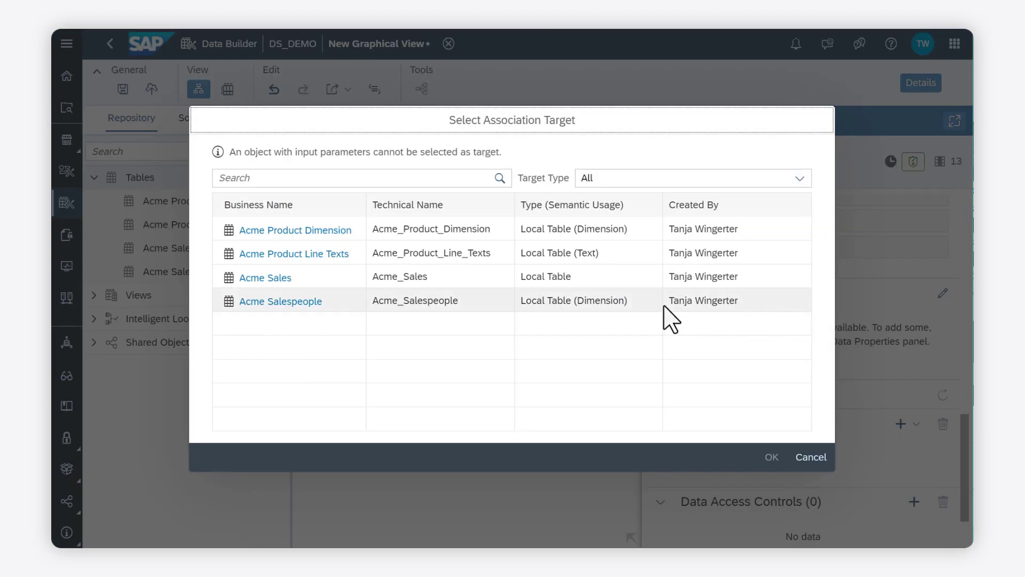
pyautogui.click(473, 300)
pyautogui.click(771, 457)
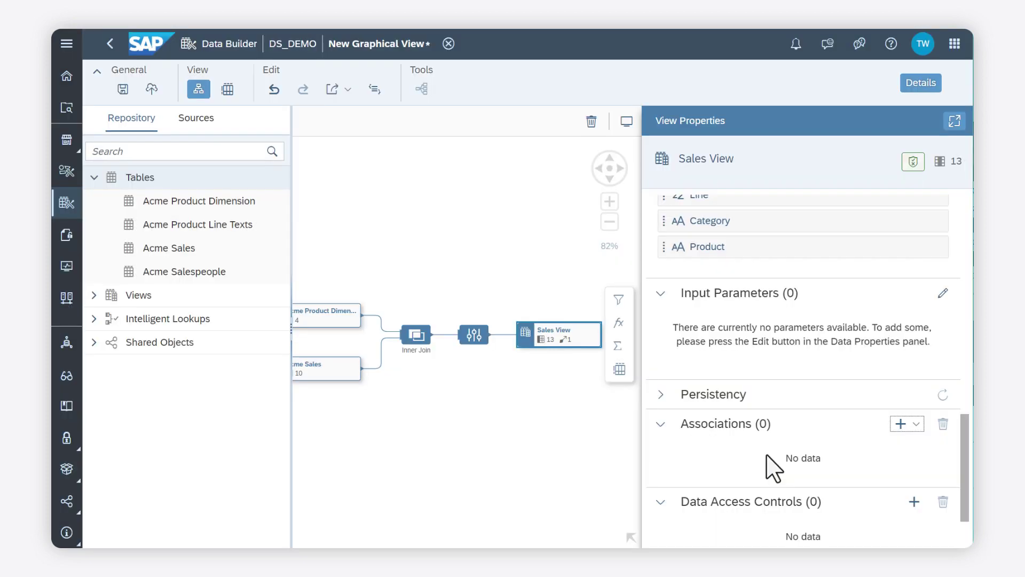
pyautogui.click(682, 258)
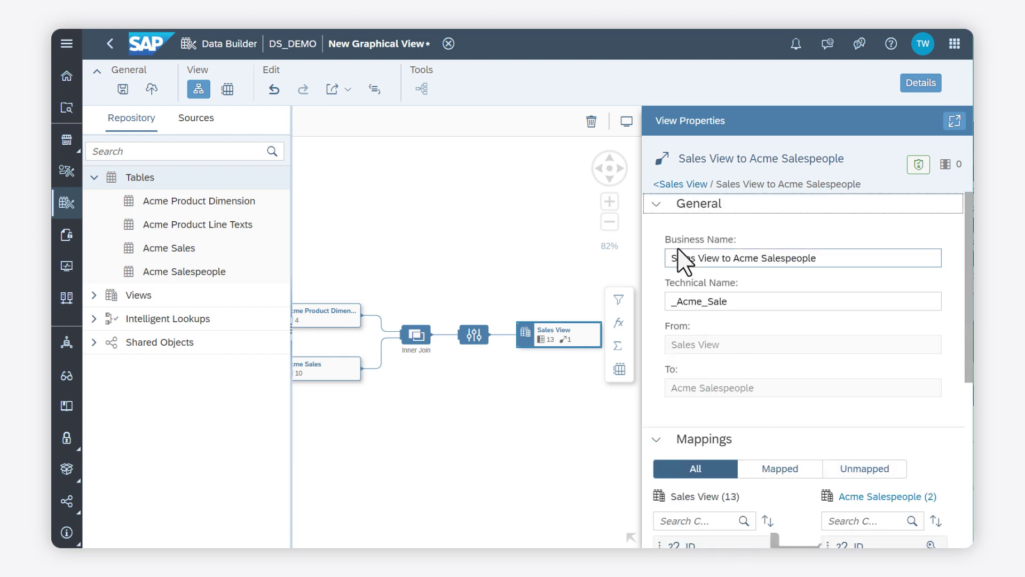
pyautogui.click(679, 183)
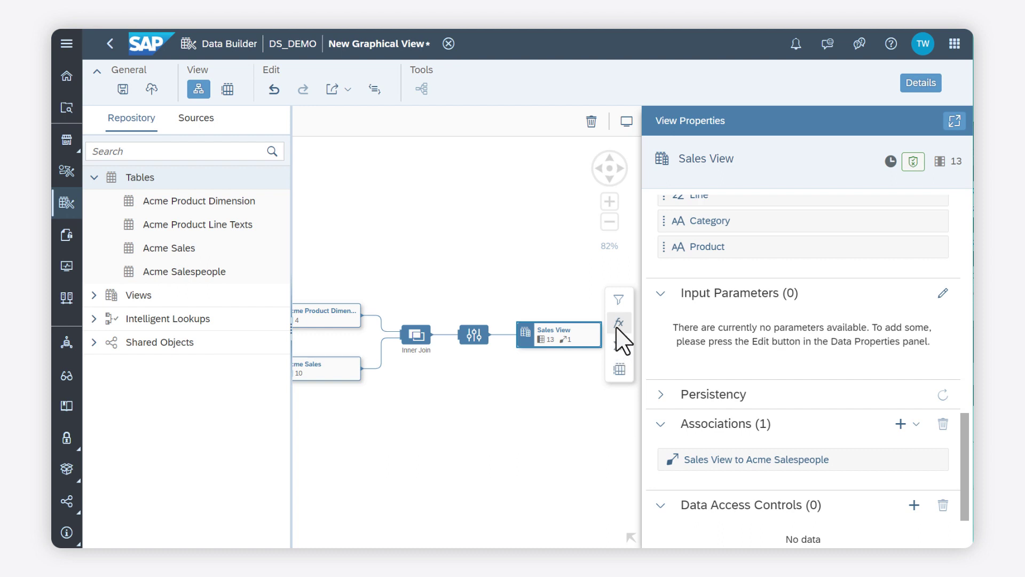
# Add a calculated columns node with a new column named unit price
pyautogui.click(620, 322)
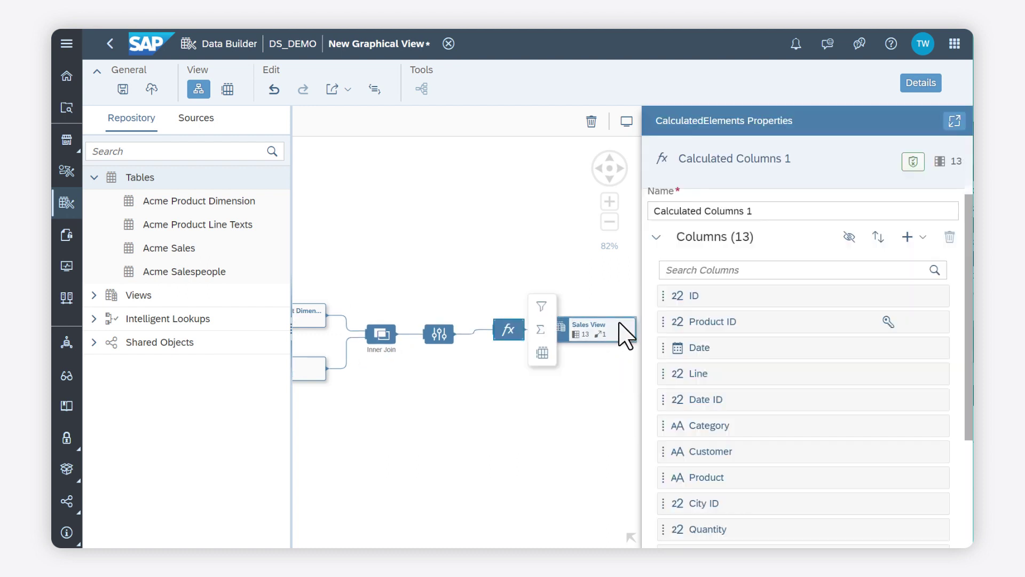
pyautogui.write('unit_price')
pyautogui.click(914, 237)
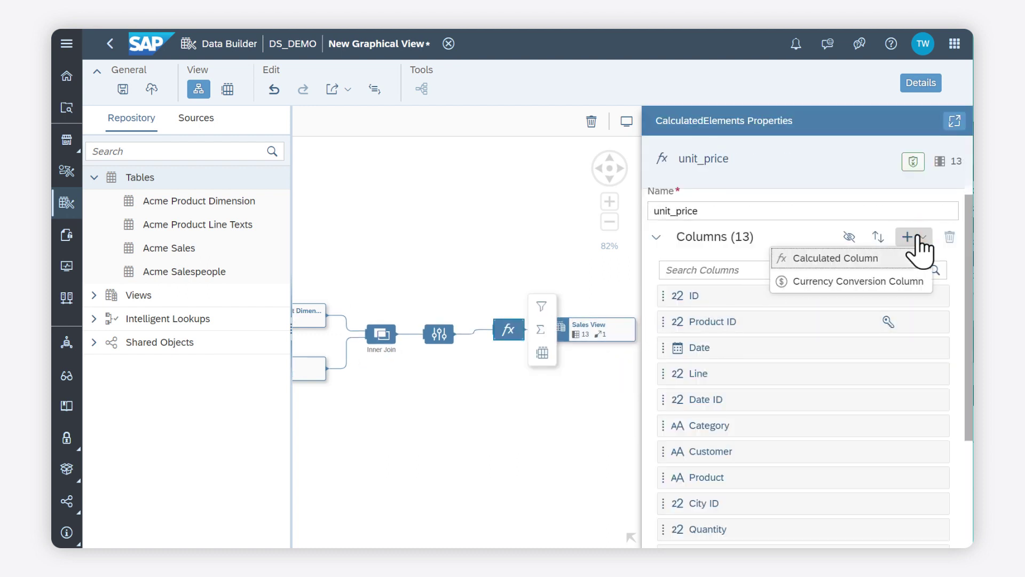
pyautogui.click(877, 258)
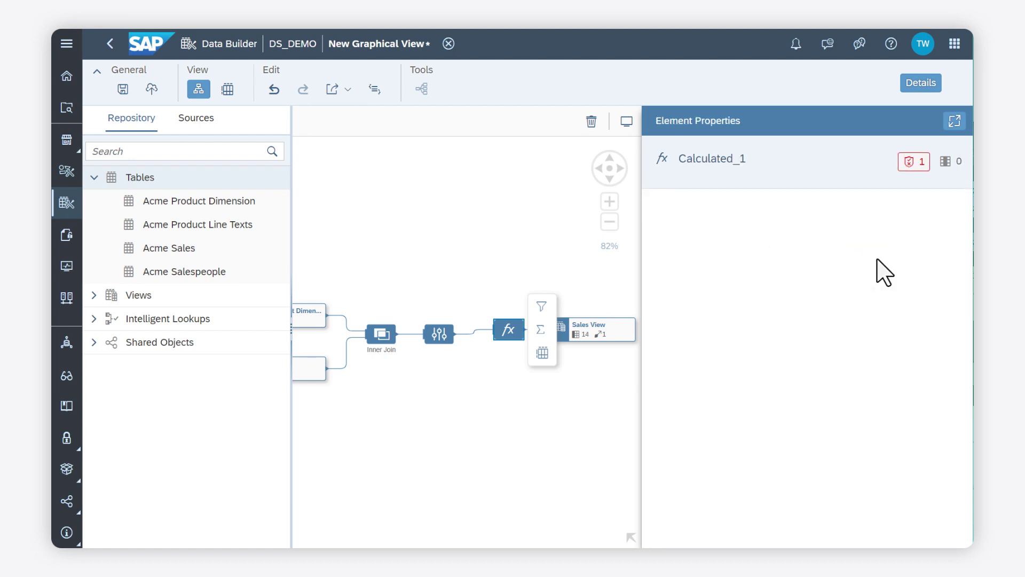
pyautogui.click(769, 253)
pyautogui.hotkey('ctrl', 'a')
pyautogui.write('u')
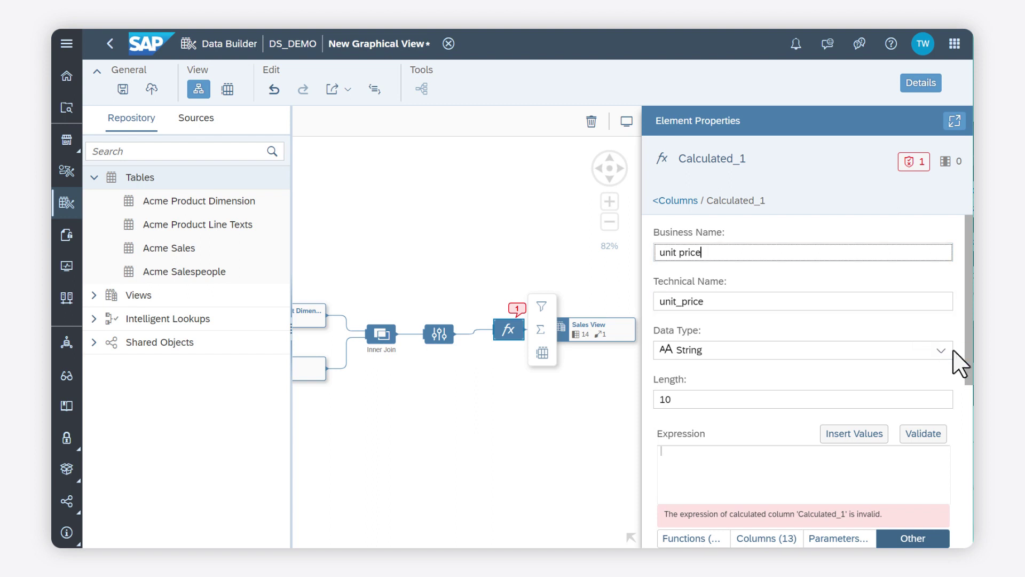
pyautogui.moveTo(967, 360); pyautogui.dragTo(963, 538)
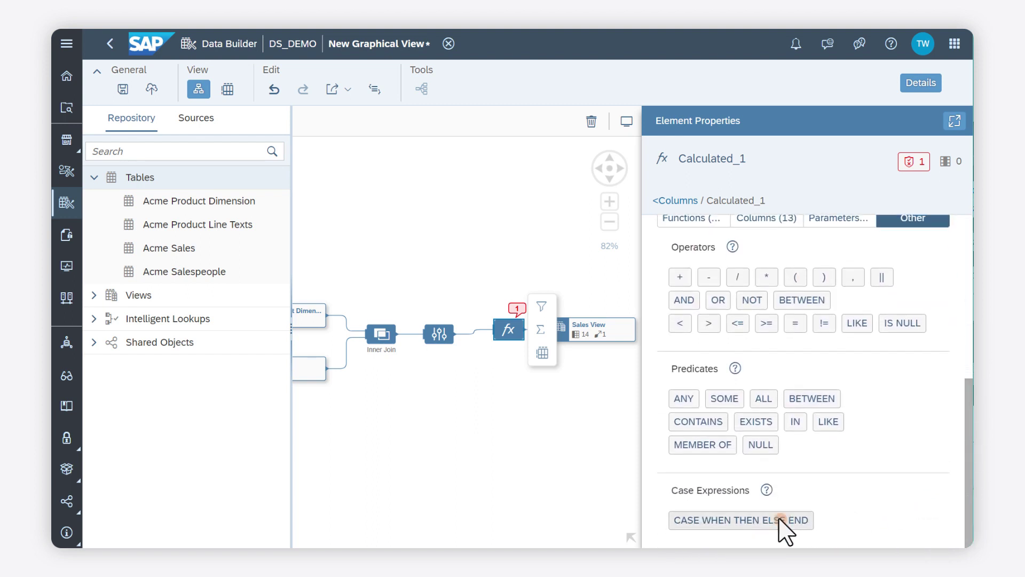
# Enter CASE WHEN Quantity != 0 THEN "Gross Sales"/Quantity ELSE null END and validate it
pyautogui.click(789, 522)
pyautogui.scroll(3, 970, 425)
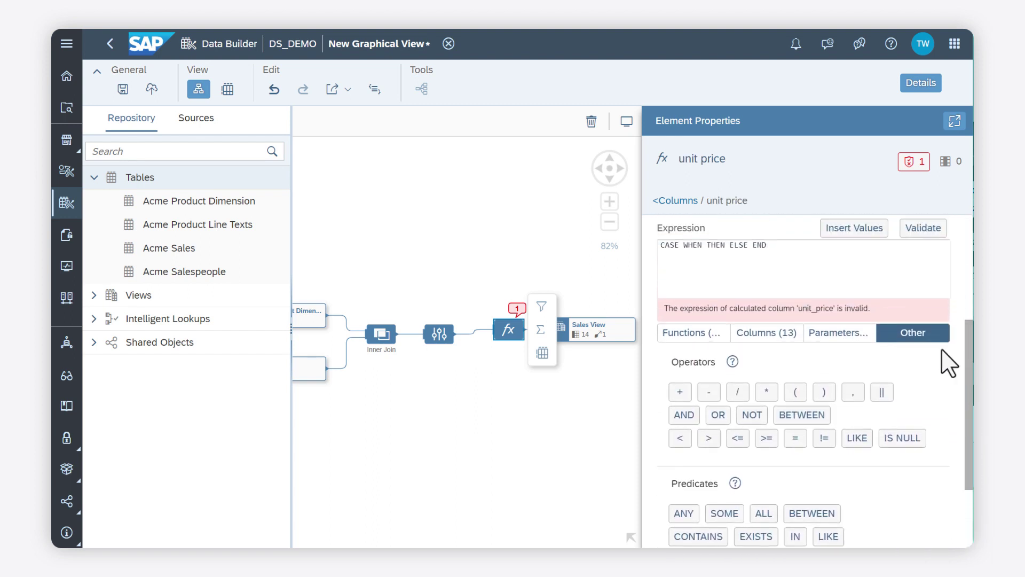
pyautogui.click(710, 245)
pyautogui.write('Q')
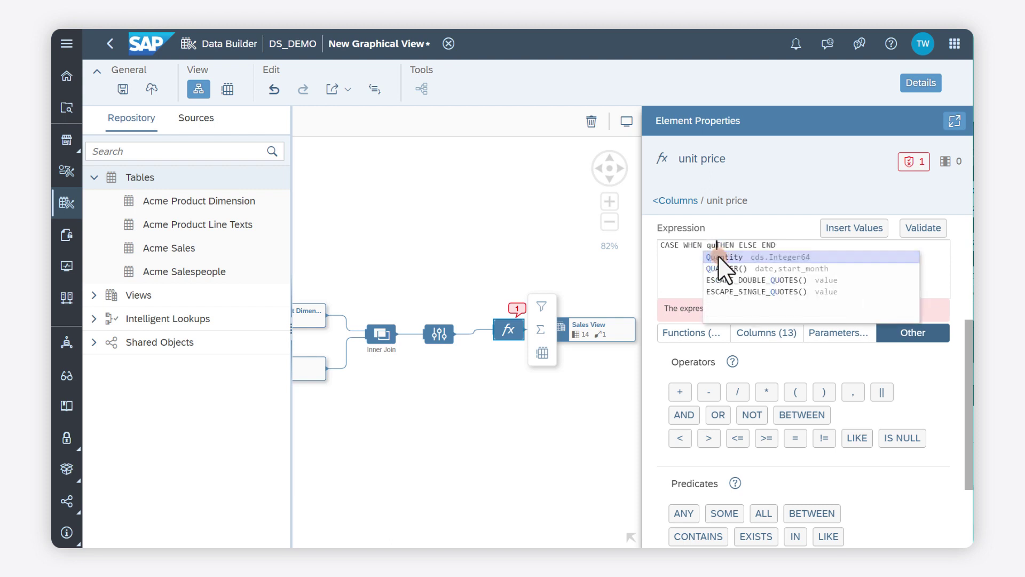
pyautogui.click(721, 258)
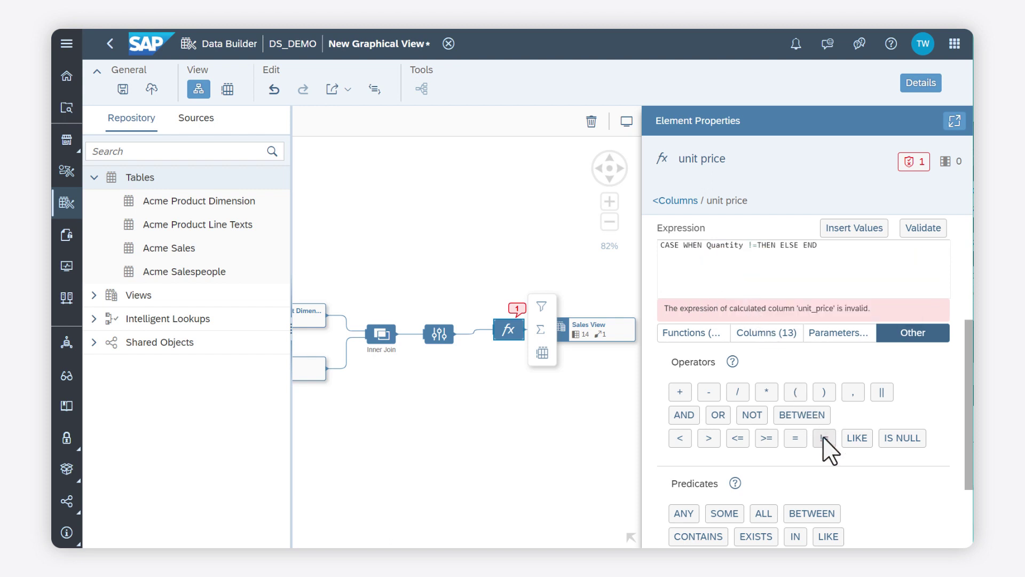
pyautogui.write('0')
pyautogui.click(795, 245)
pyautogui.write('G')
pyautogui.click(795, 261)
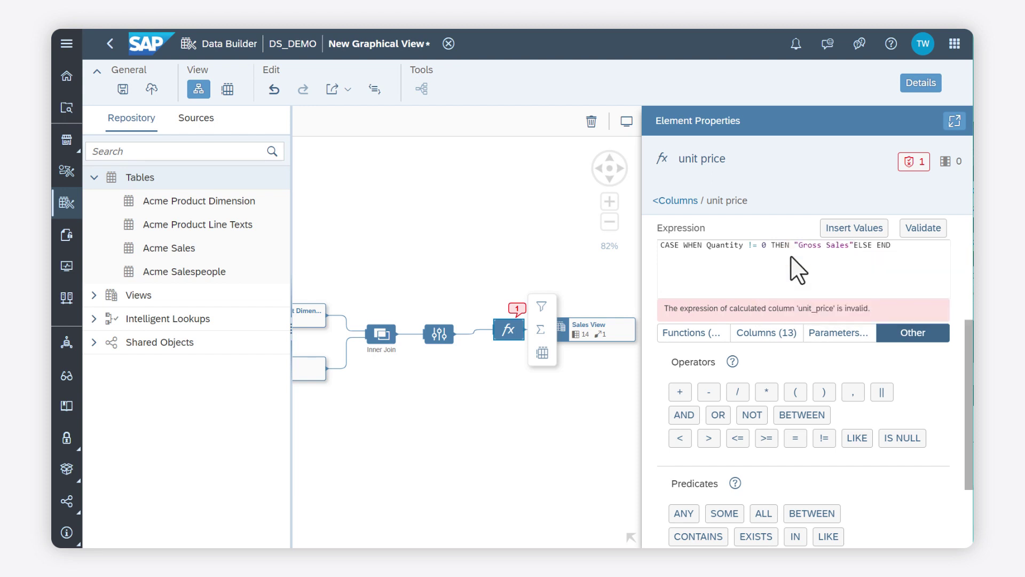
pyautogui.write('Q')
pyautogui.click(795, 266)
pyautogui.click(924, 245)
pyautogui.write('null')
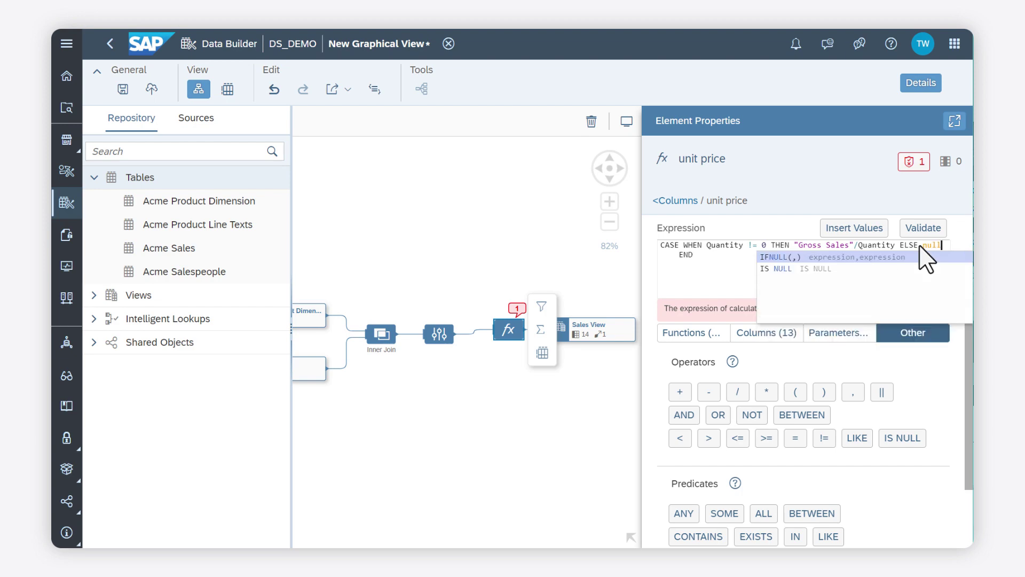
pyautogui.click(923, 228)
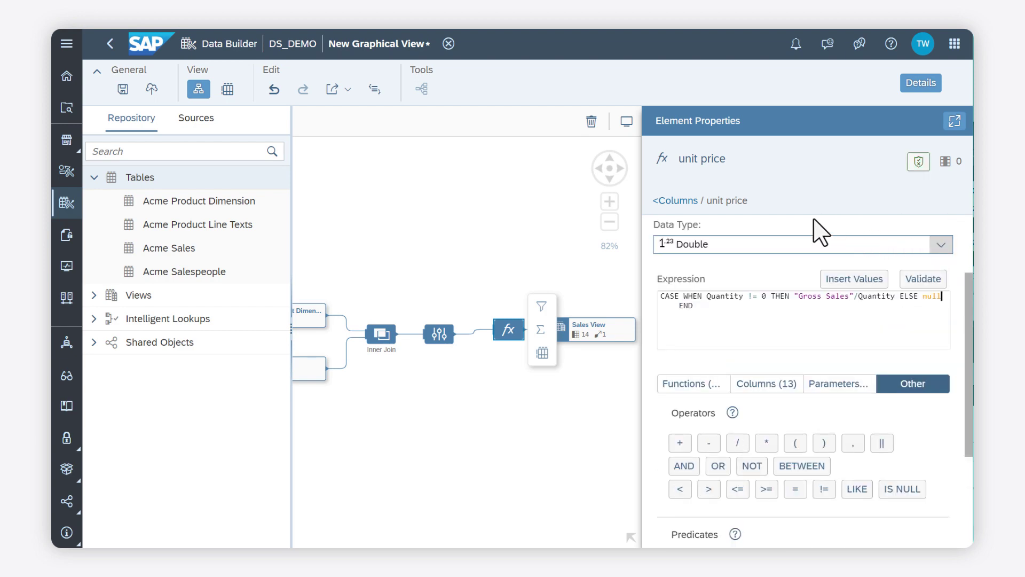
# Preview the view's data to confirm unit price values of 600, then close the preview
pyautogui.click(198, 89)
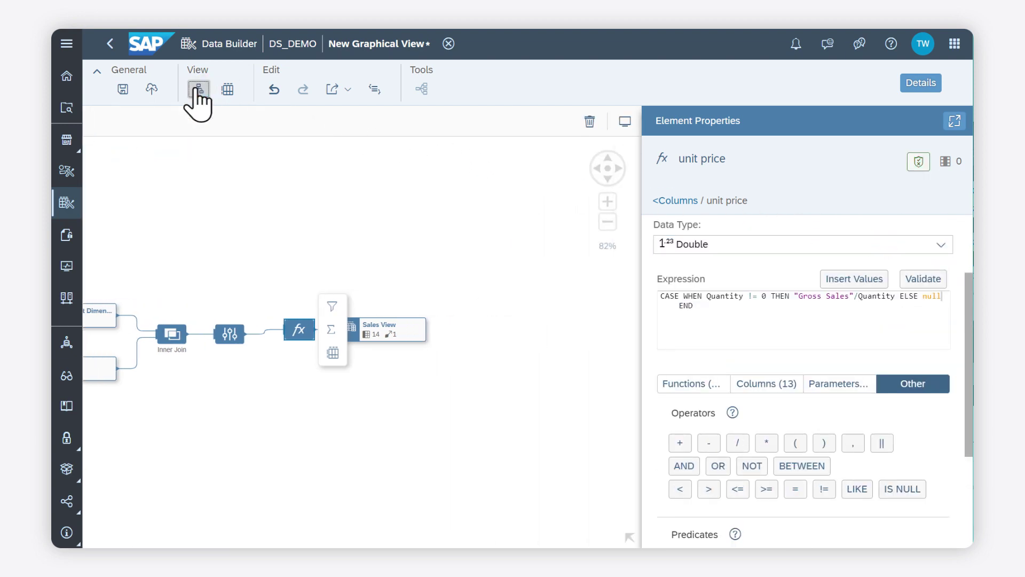
pyautogui.click(625, 121)
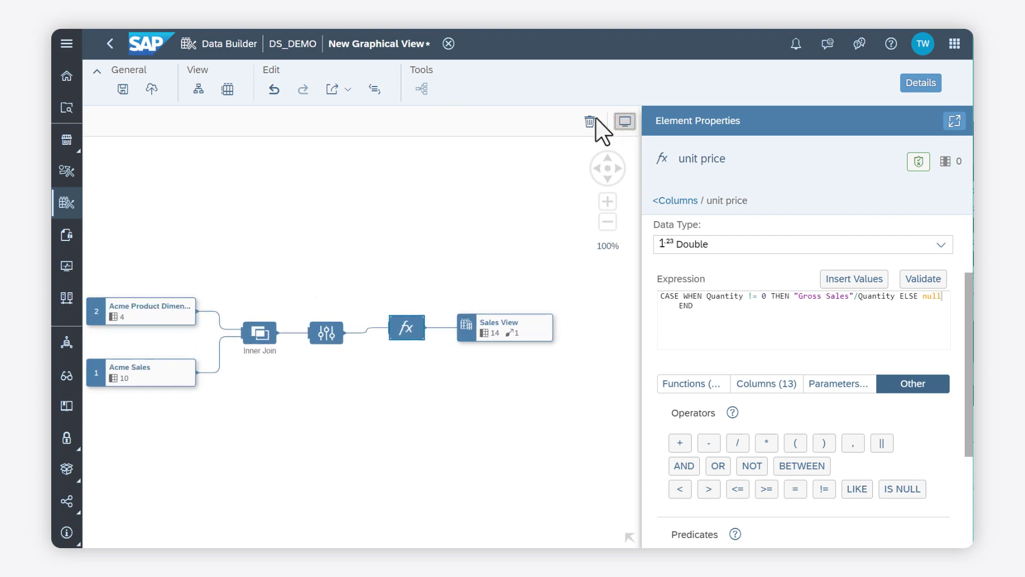
pyautogui.click(227, 89)
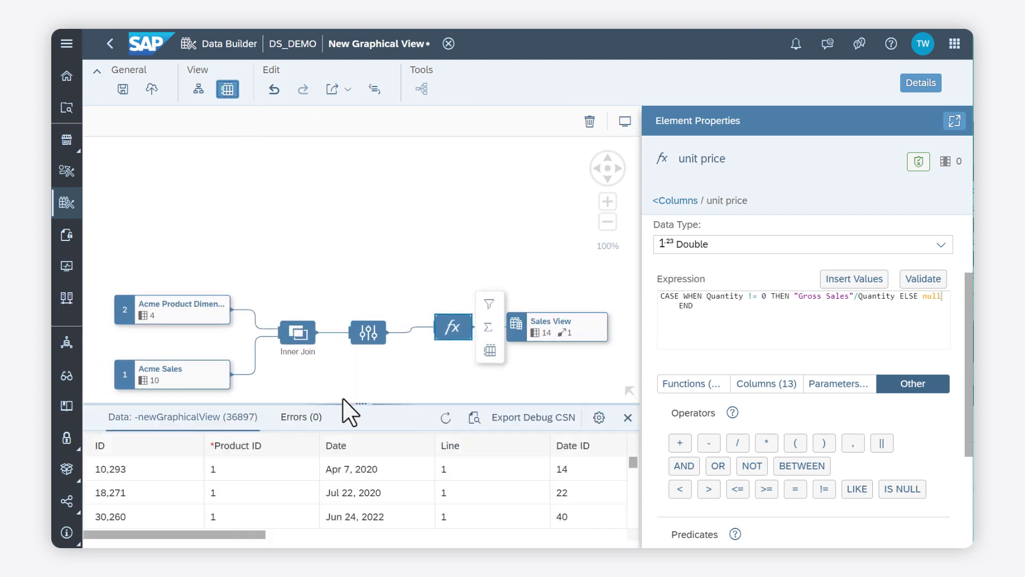
pyautogui.moveTo(343, 403); pyautogui.dragTo(353, 284)
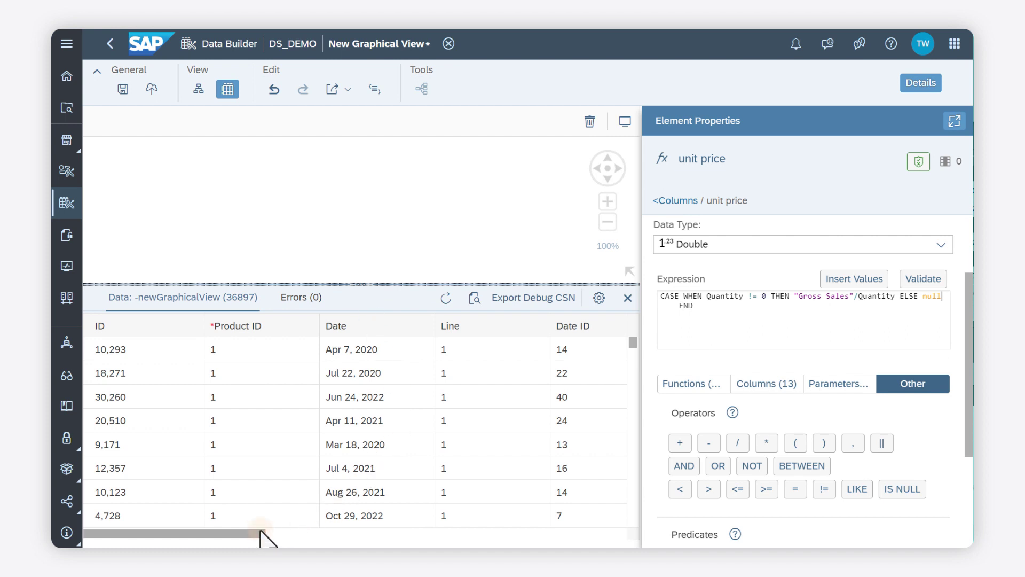
pyautogui.moveTo(267, 535); pyautogui.dragTo(613, 533)
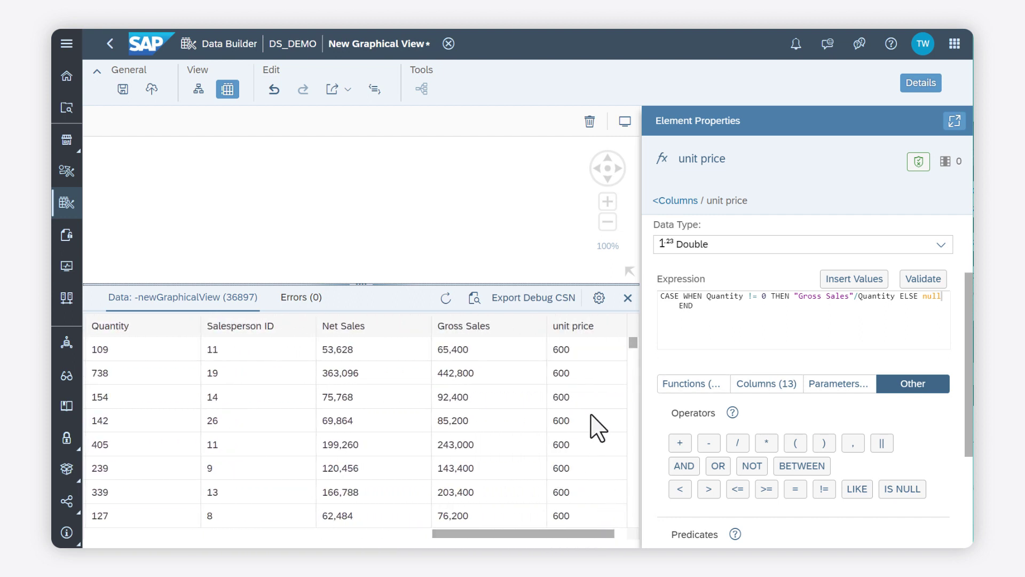
pyautogui.click(617, 352)
pyautogui.click(628, 302)
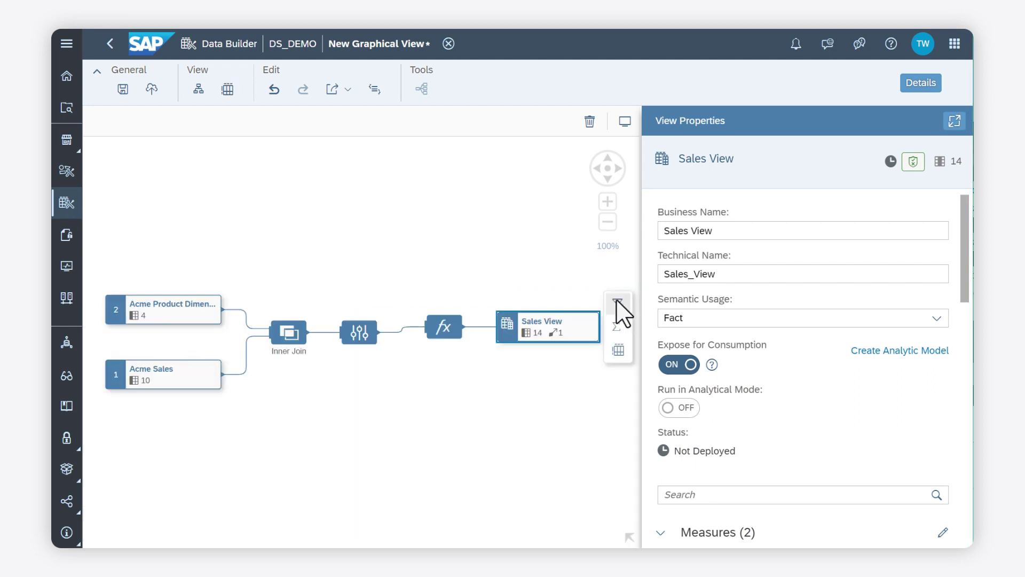
# Save and deploy Sales View
pyautogui.click(153, 90)
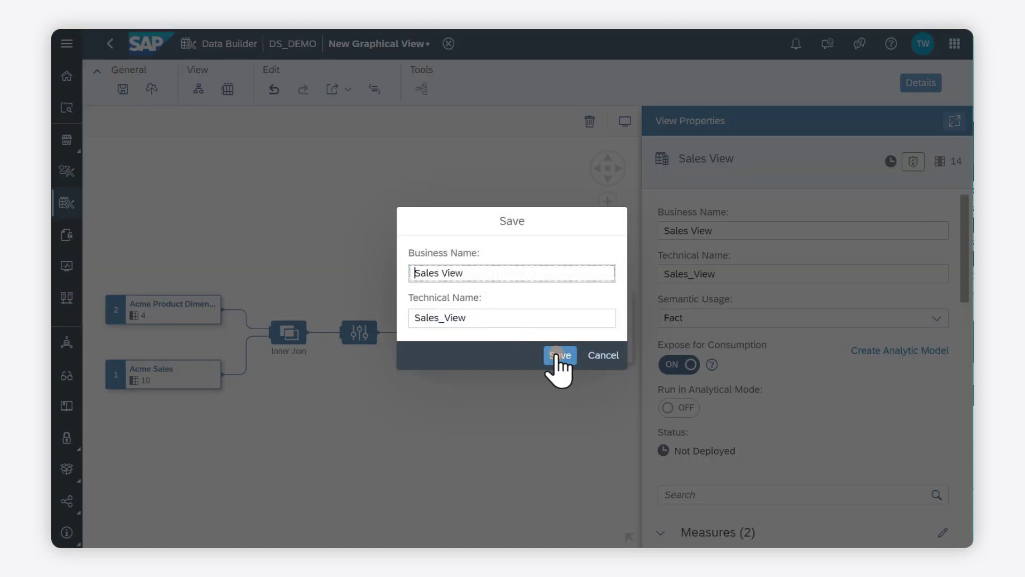
pyautogui.click(560, 355)
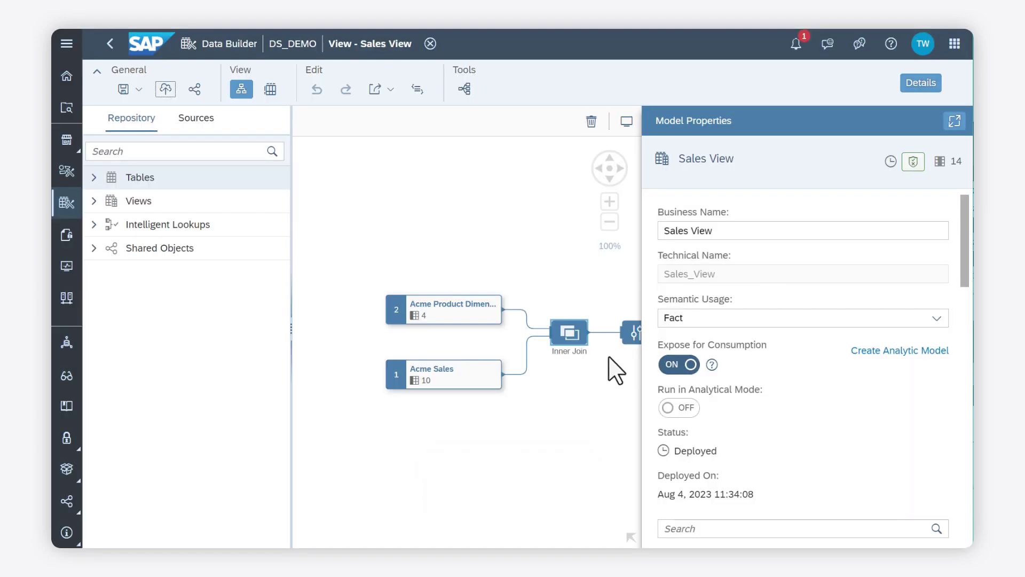
# Create an analytic model from Sales View, check the variable and measure options, and preview it
pyautogui.click(877, 353)
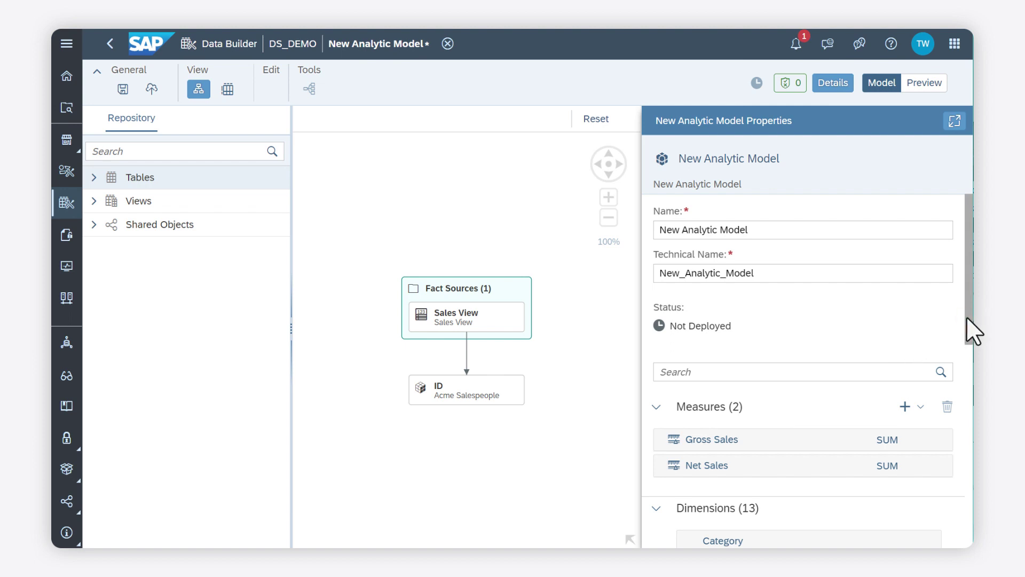
pyautogui.moveTo(966, 317); pyautogui.dragTo(972, 450)
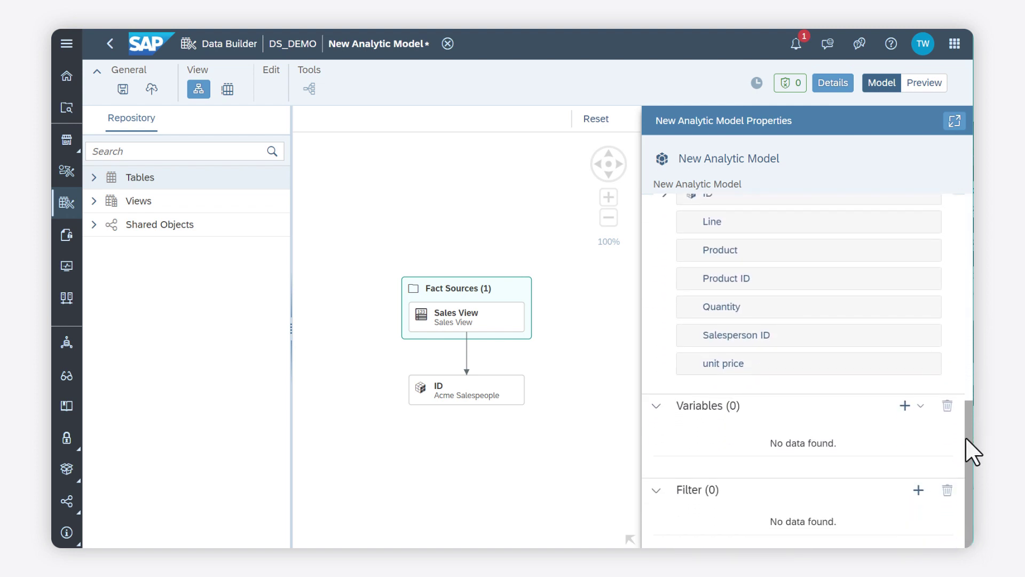
pyautogui.click(920, 413)
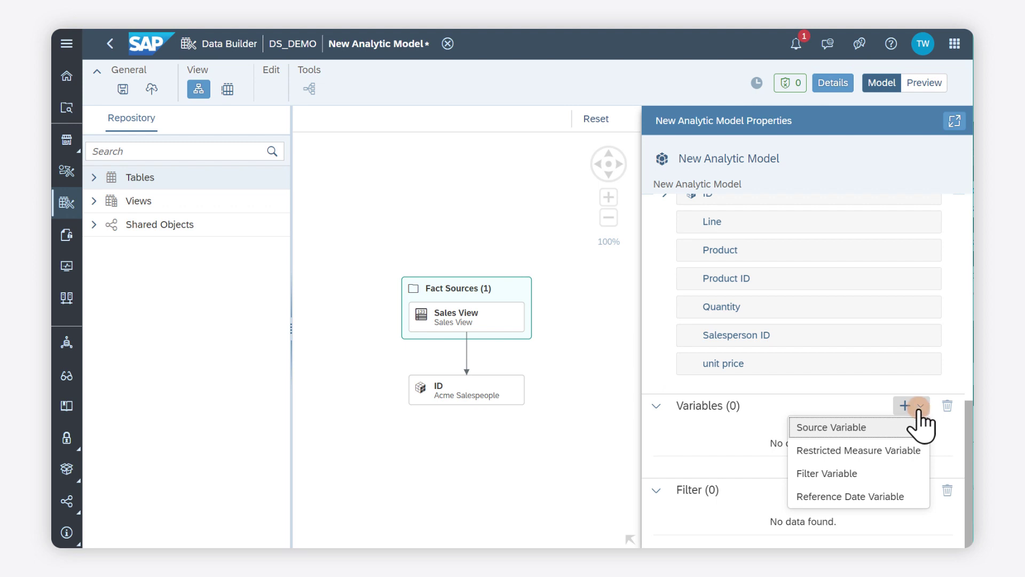
pyautogui.press('Escape')
pyautogui.scroll(10, 801, 320)
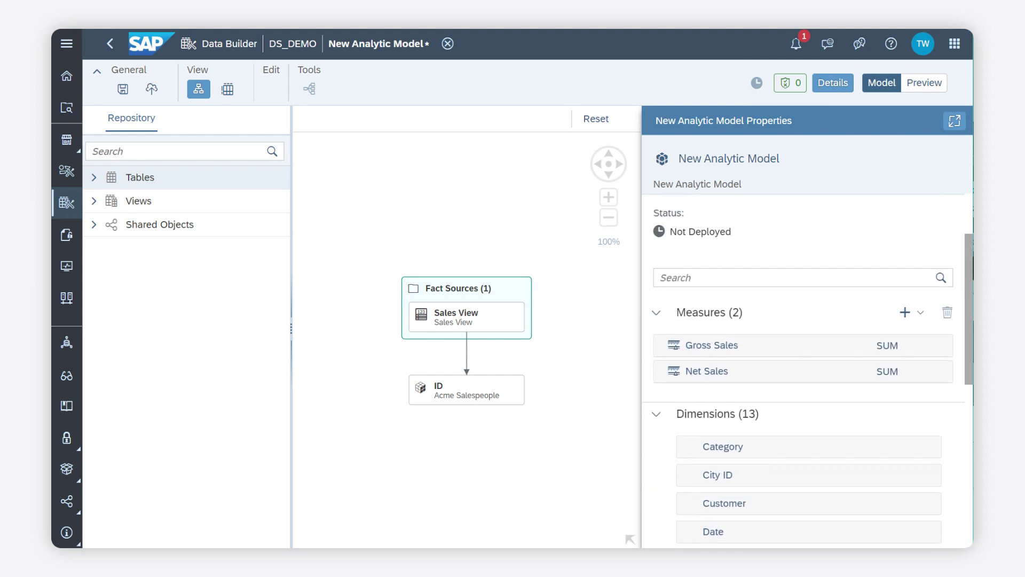
pyautogui.scroll(1, 801, 320)
pyautogui.click(921, 340)
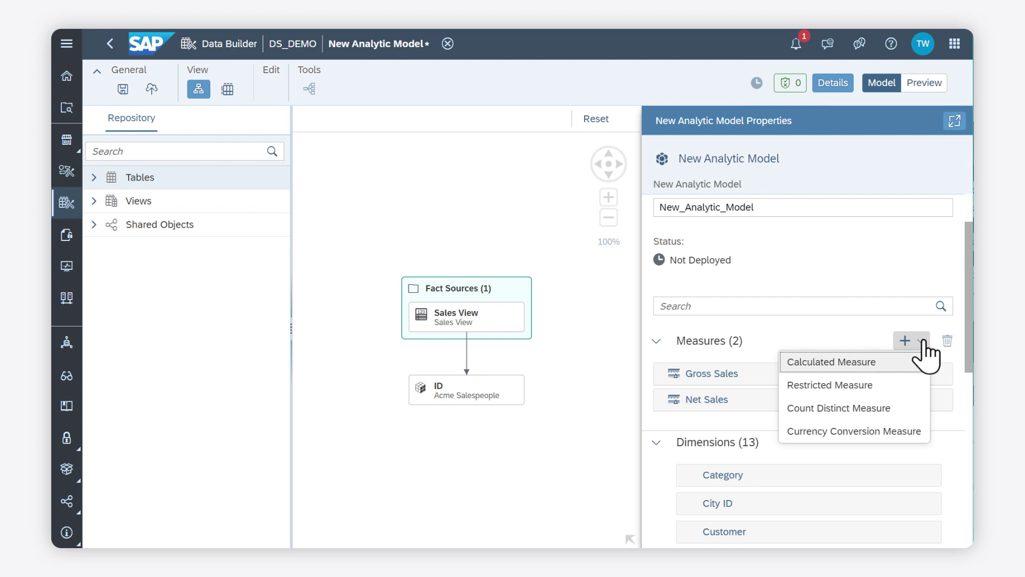
pyautogui.click(923, 343)
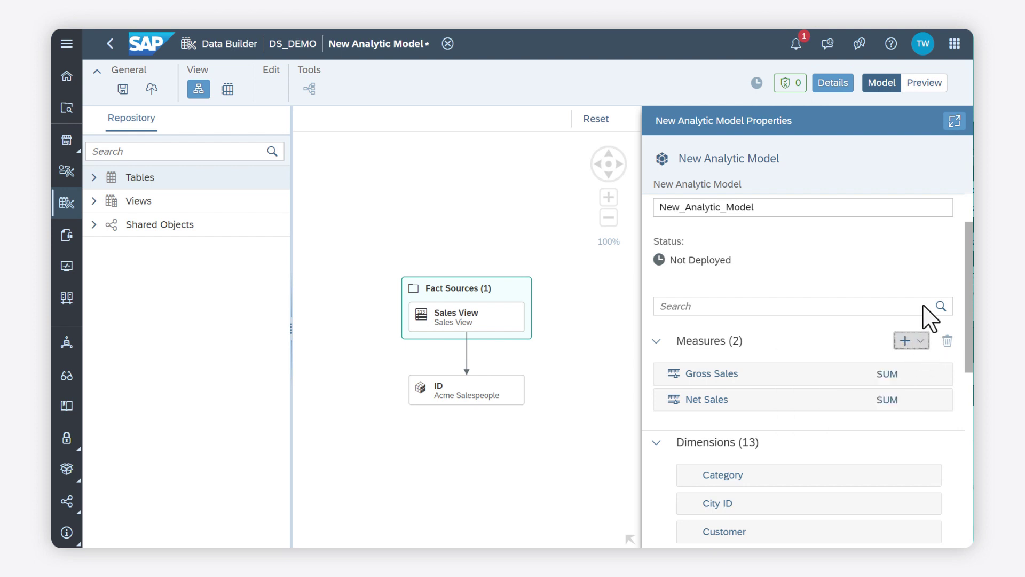
pyautogui.click(923, 83)
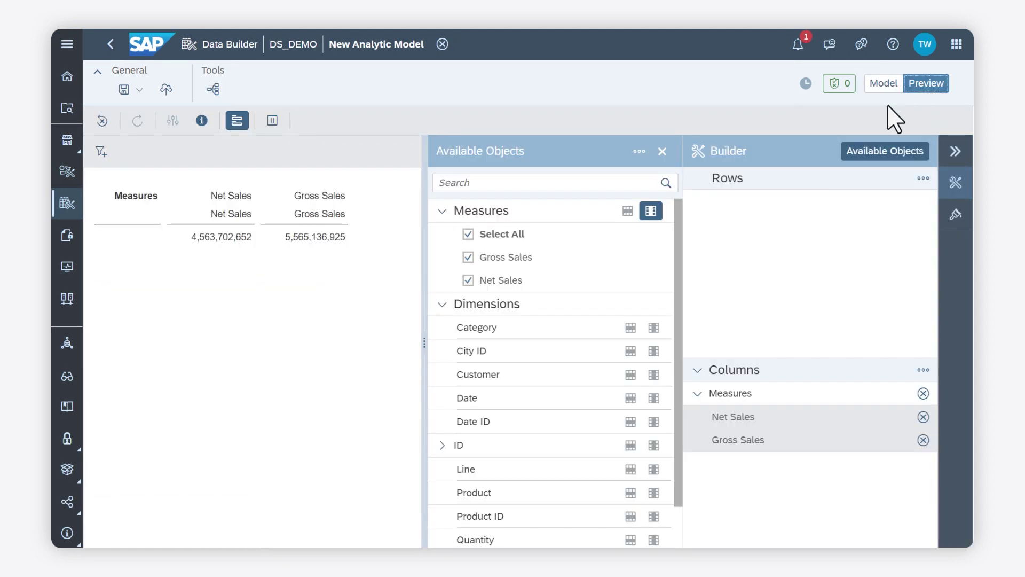
# Add Category and Product as preview rows and hide the side panels
pyautogui.click(630, 327)
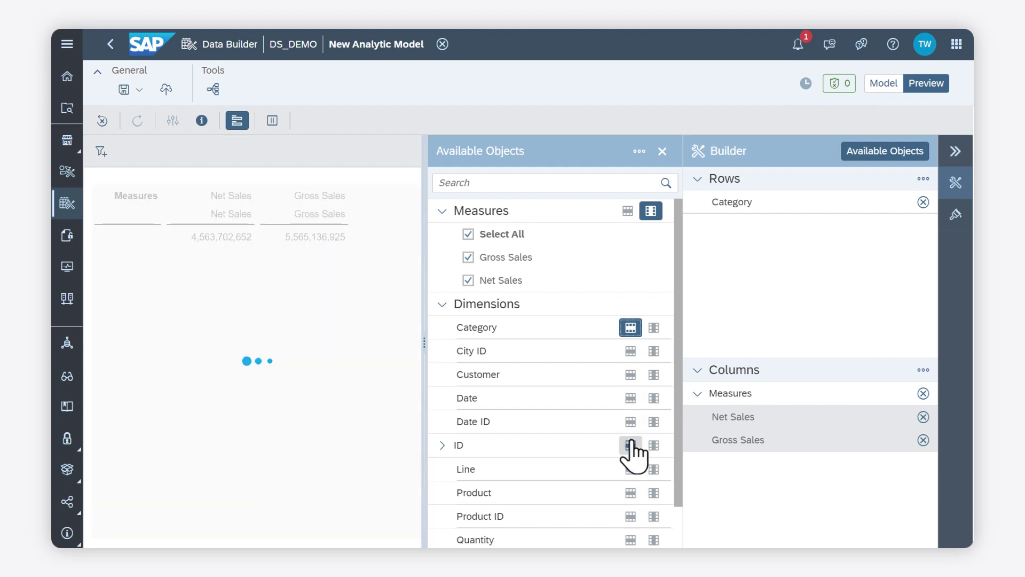
pyautogui.click(630, 492)
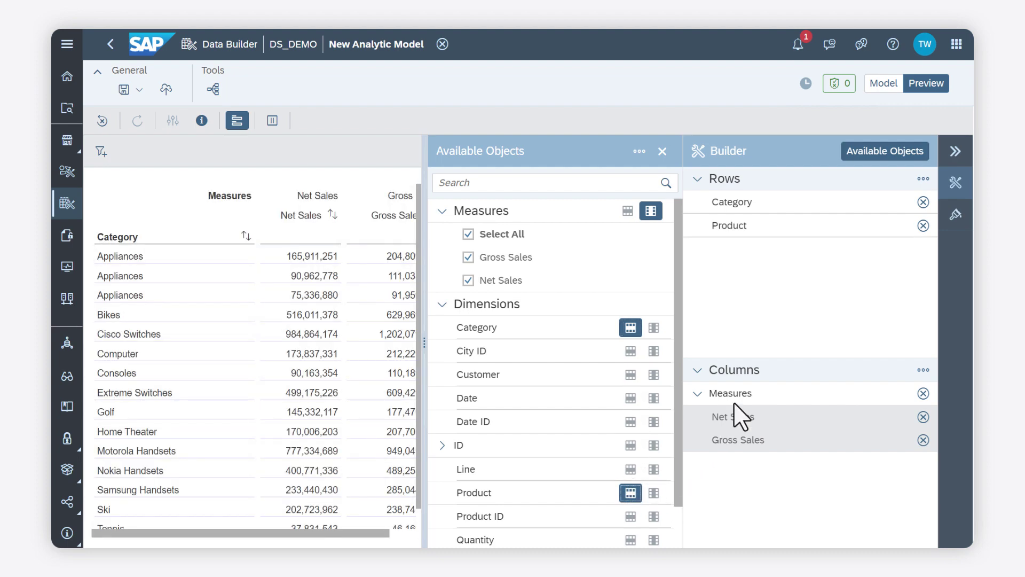
pyautogui.click(956, 150)
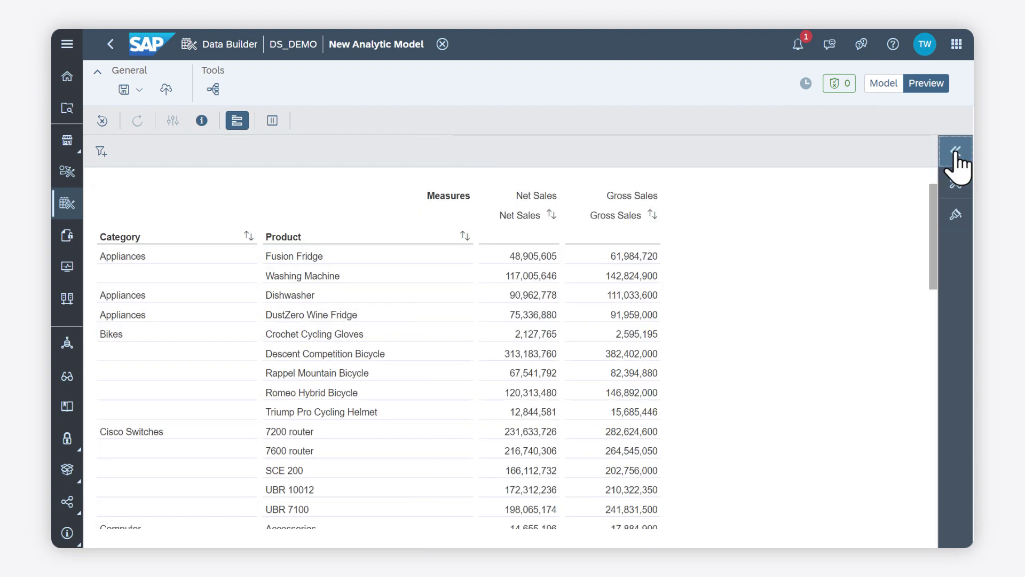